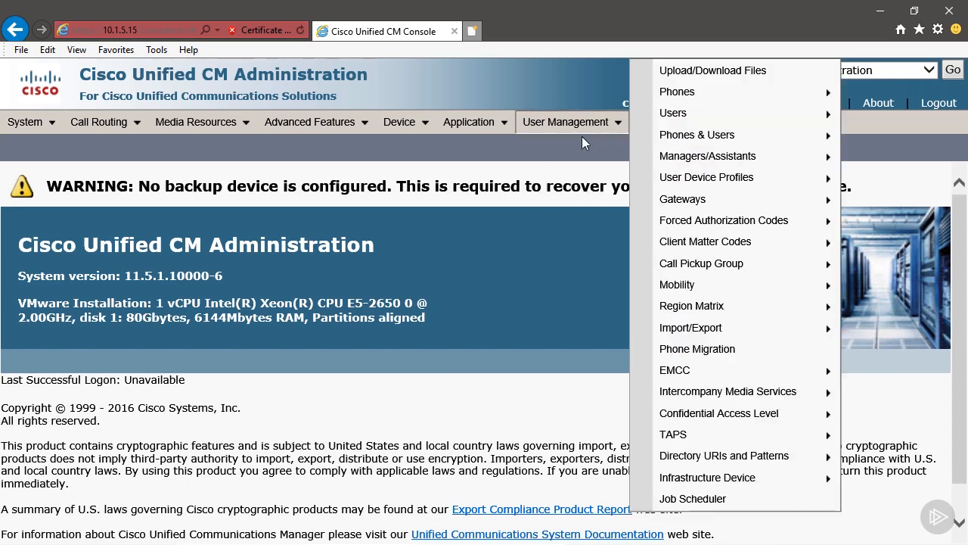
Step: Start a new blank record from User Management > User/Phone Add > Quick User/Phone Add
mouse_move(585, 195)
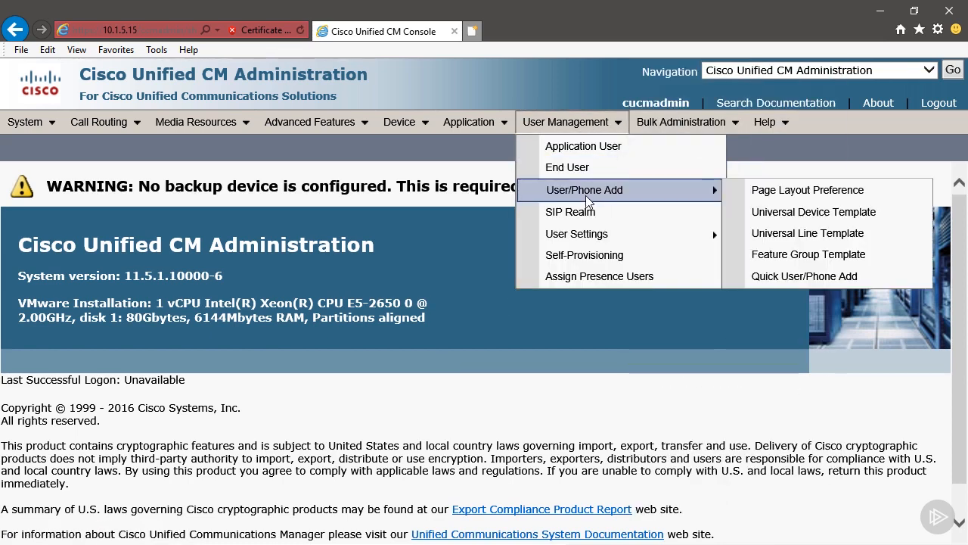
click(762, 279)
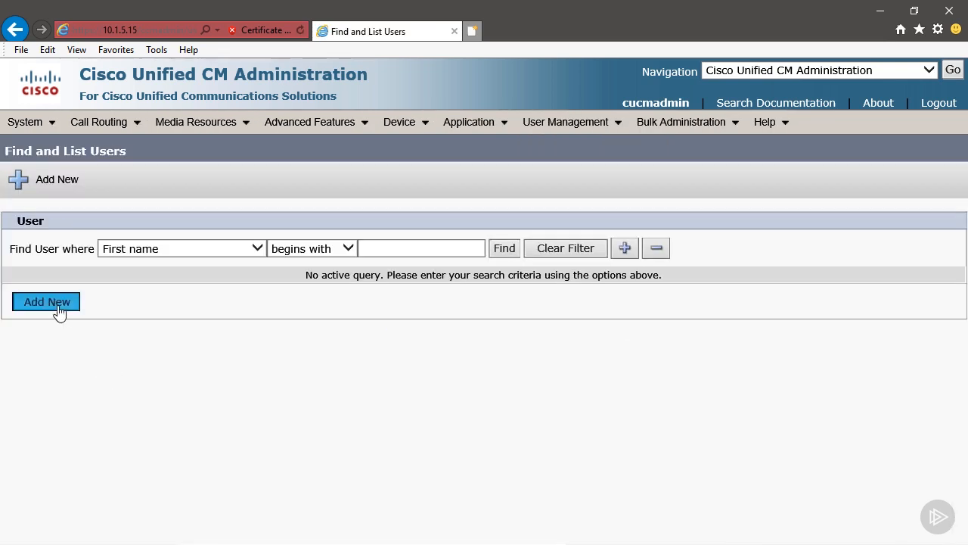
click(59, 310)
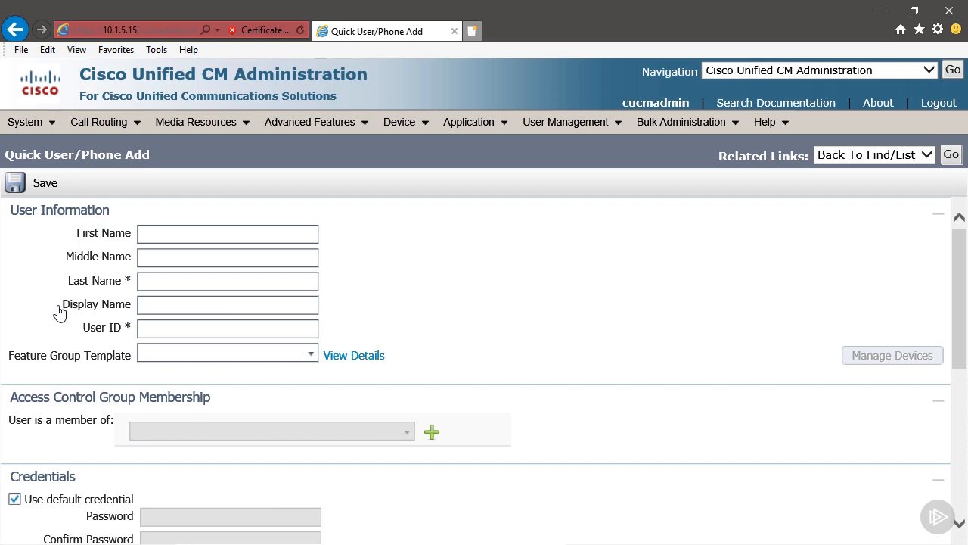
Step: Enter the user's first name, last name, display name and user ID, and choose Default Feature Group Template
click(190, 232)
text(Owen)
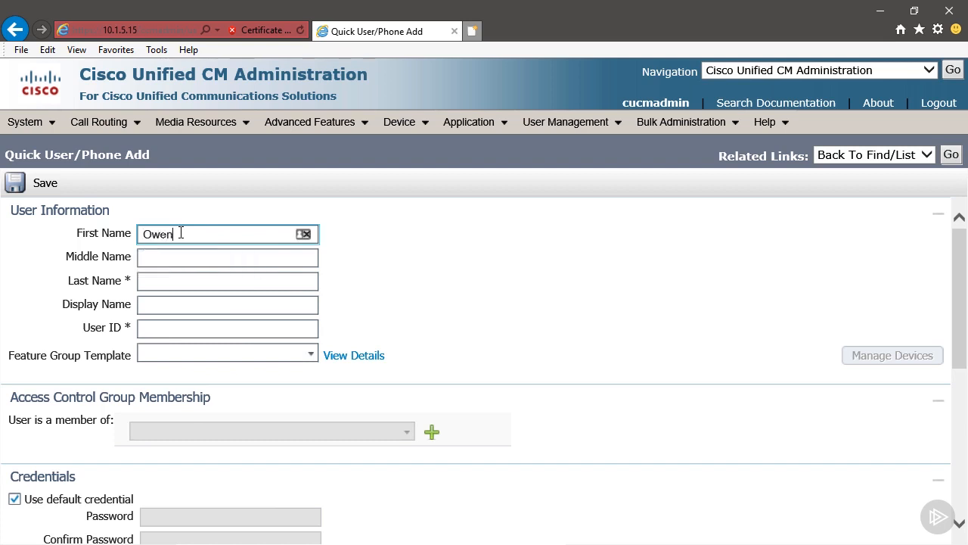
key(Tab)
key(Tab)
text(Doe)
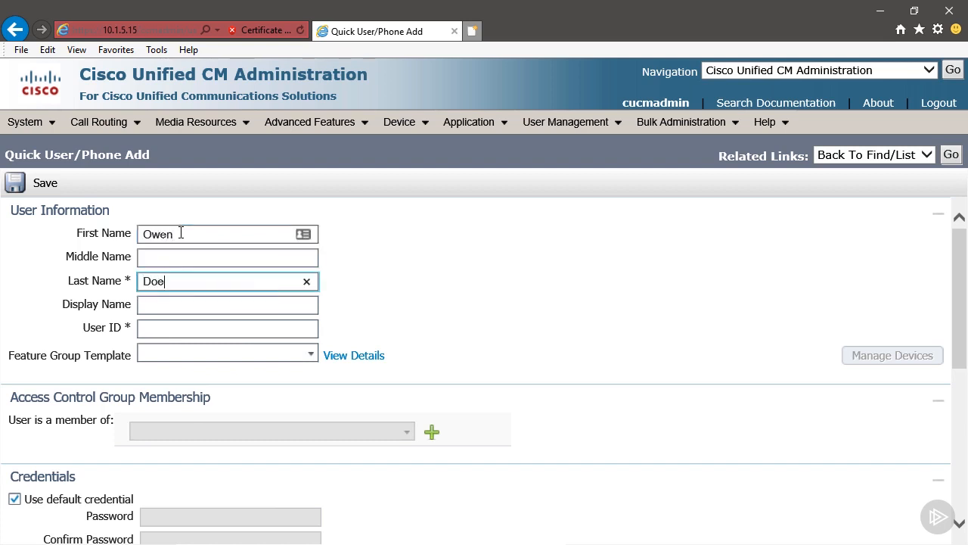
key(Tab)
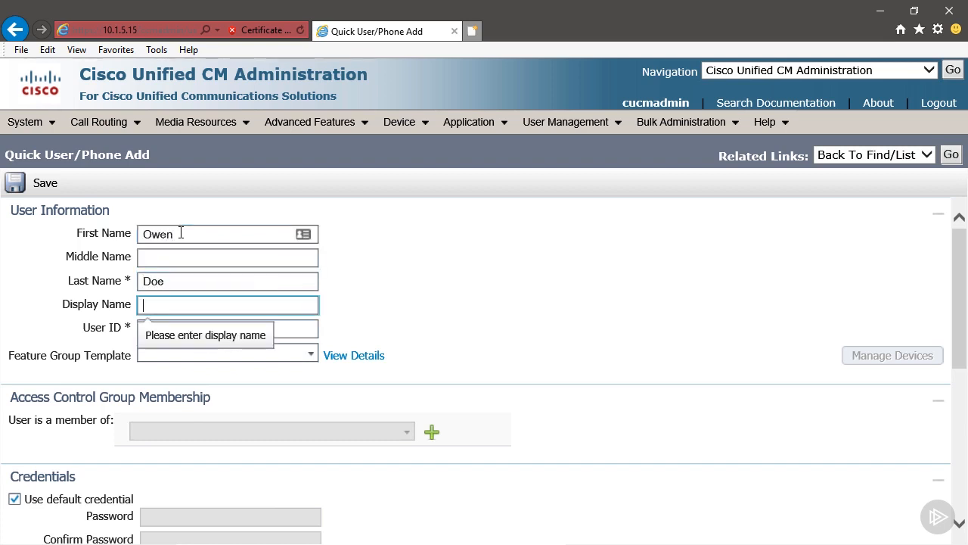
text(Owen)
key(Tab)
text(Owen)
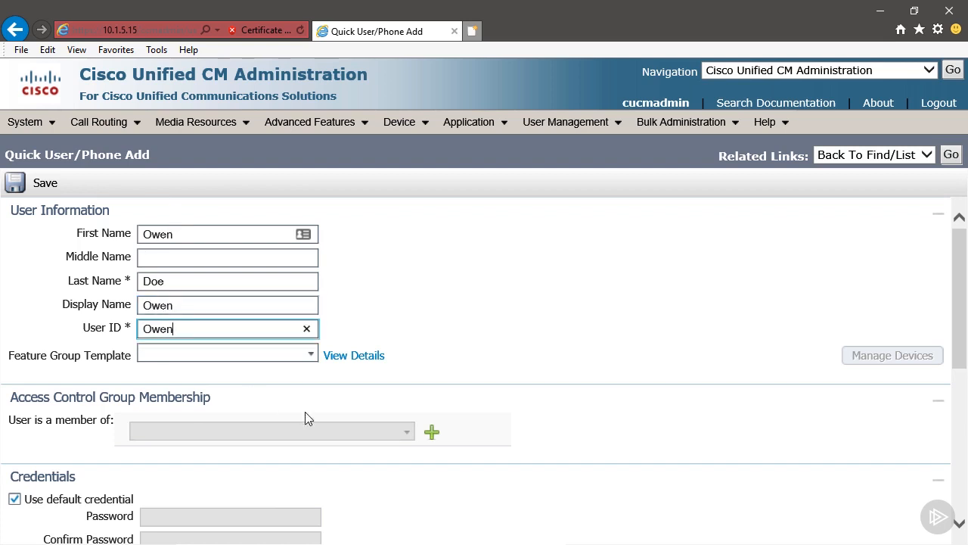
click(312, 355)
click(310, 375)
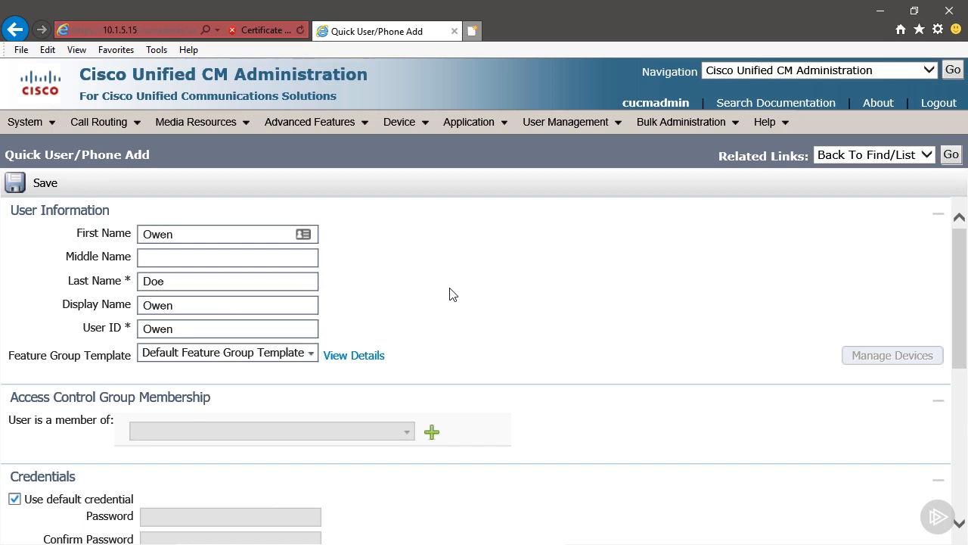
Step: Replace the default credential with a custom password and PIN, each entered and confirmed
scroll(449, 294, down, 3)
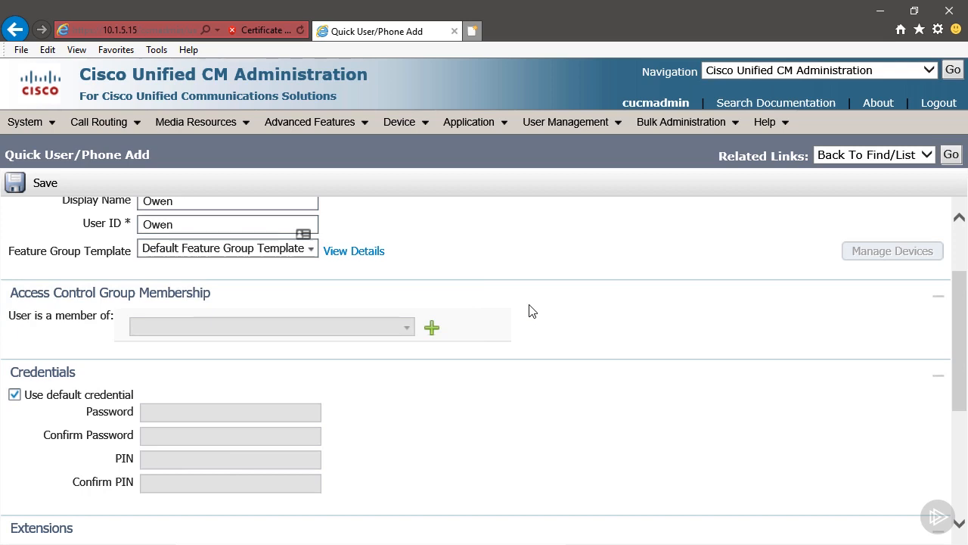
scroll(529, 310, down, 3)
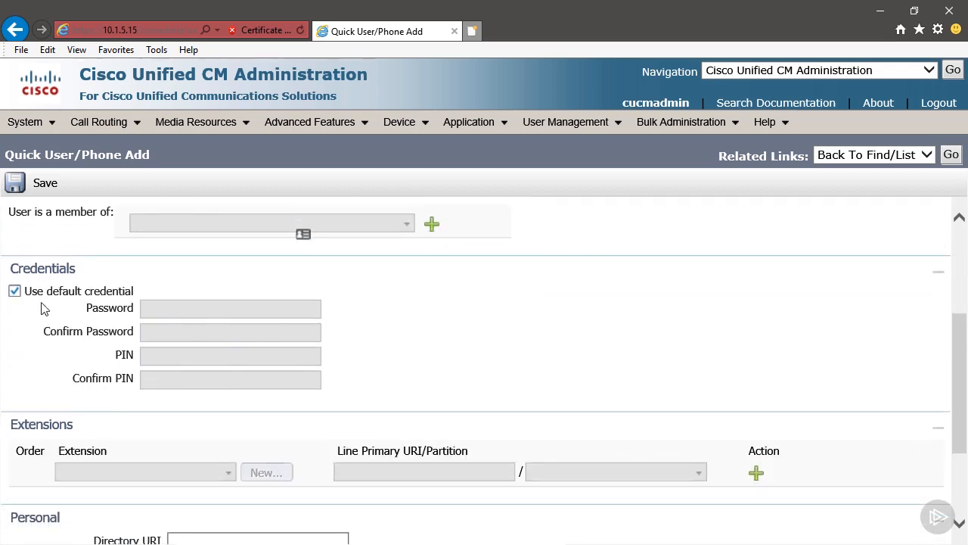
click(15, 291)
click(158, 308)
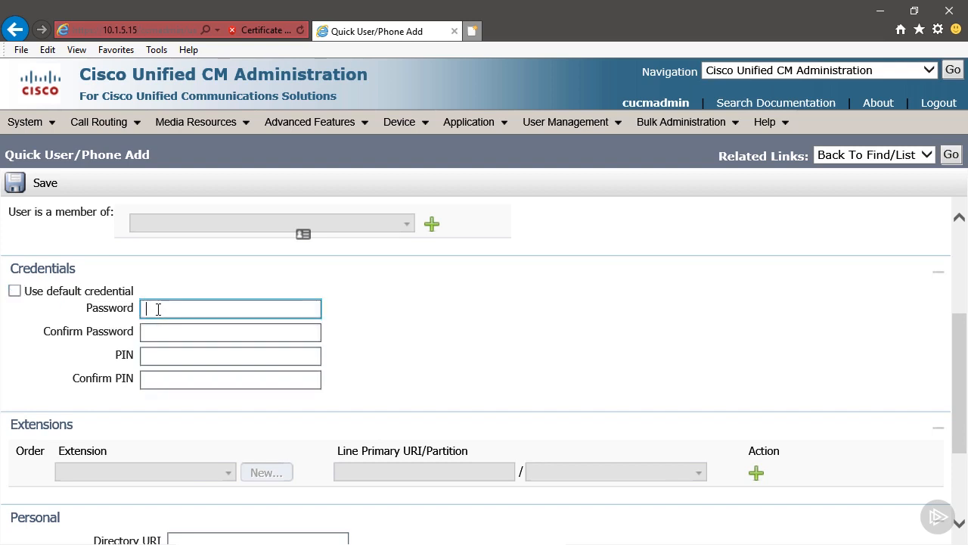
text(cisco)
key(Tab)
text(cisco)
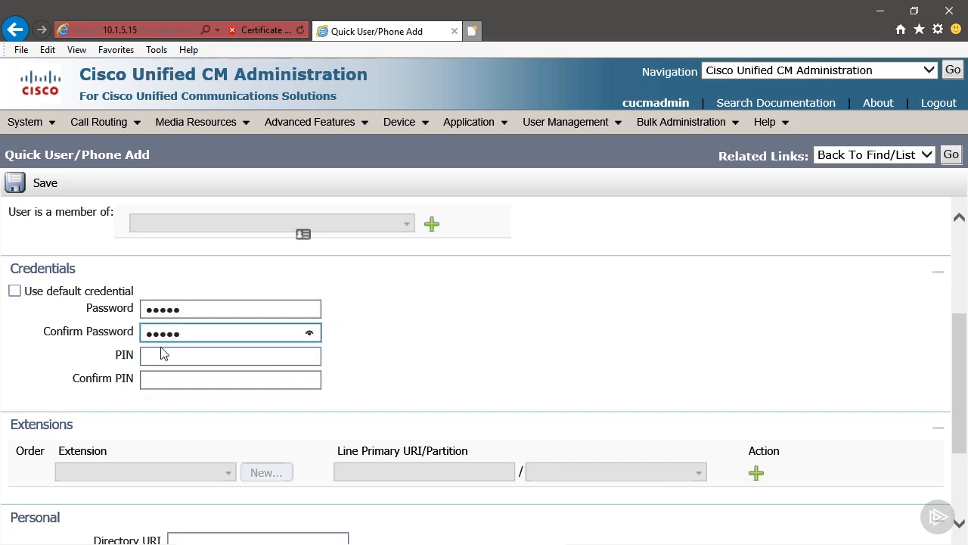
click(161, 362)
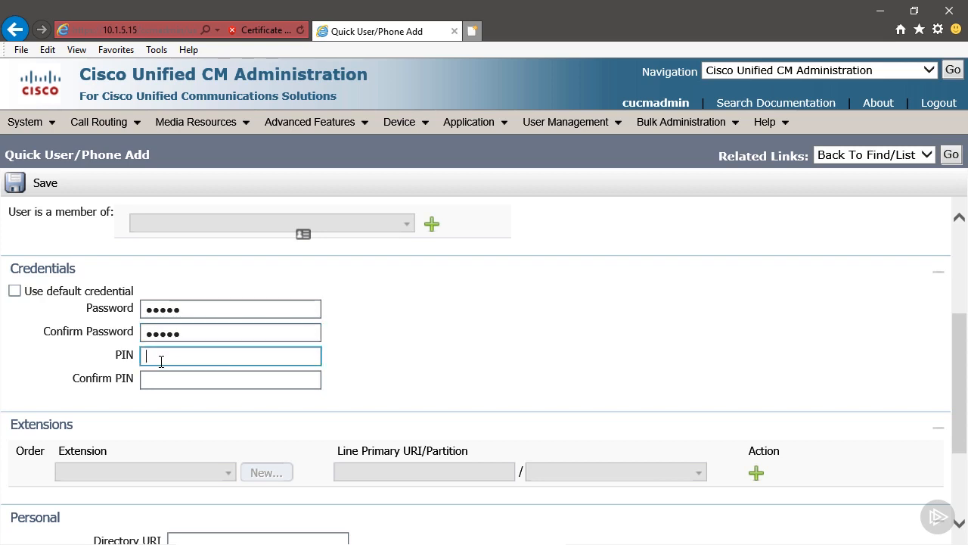
text(123)
click(161, 381)
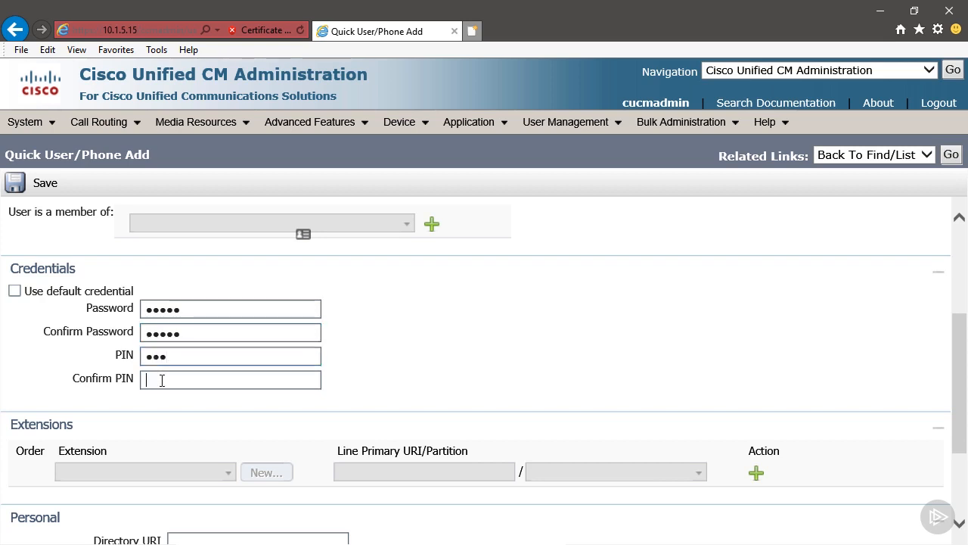
text(123)
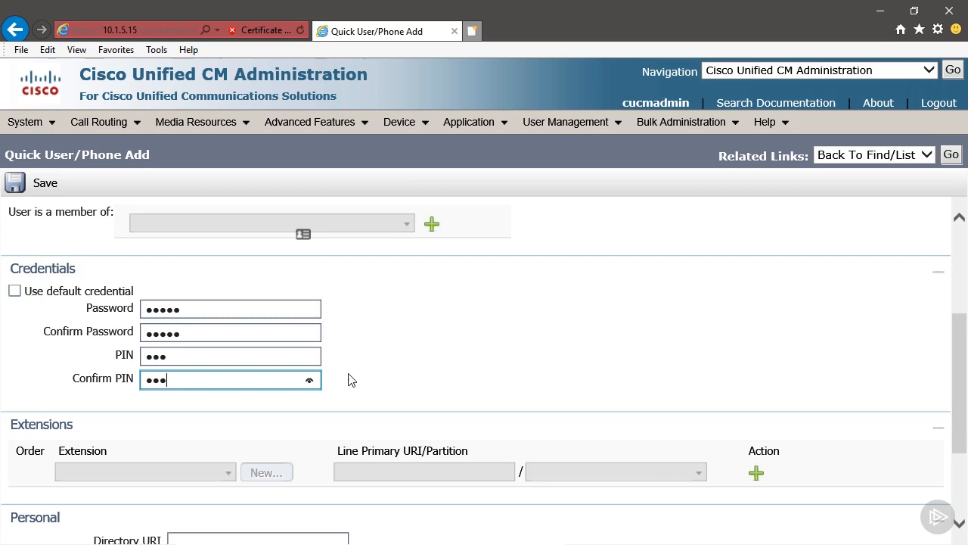
click(499, 354)
scroll(503, 352, down, 3)
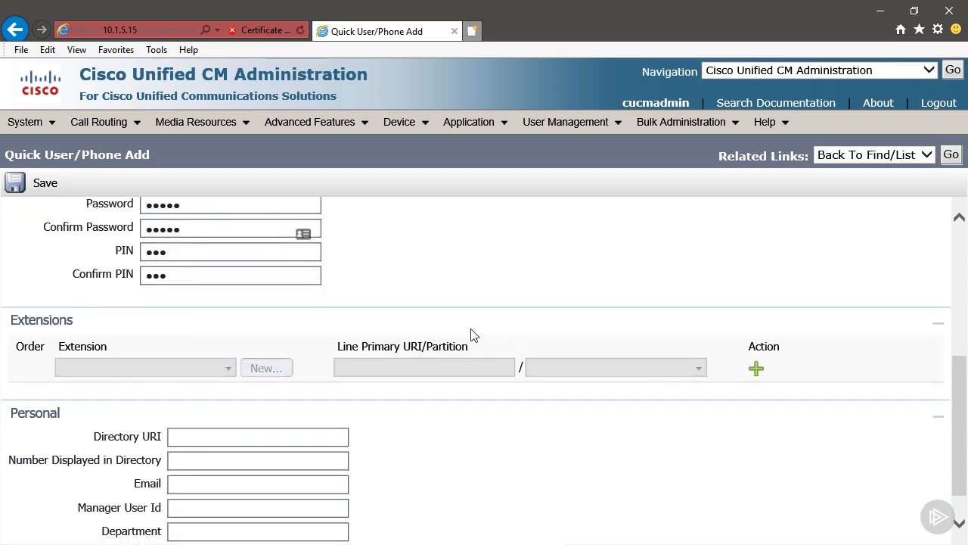
scroll(471, 330, down, 1)
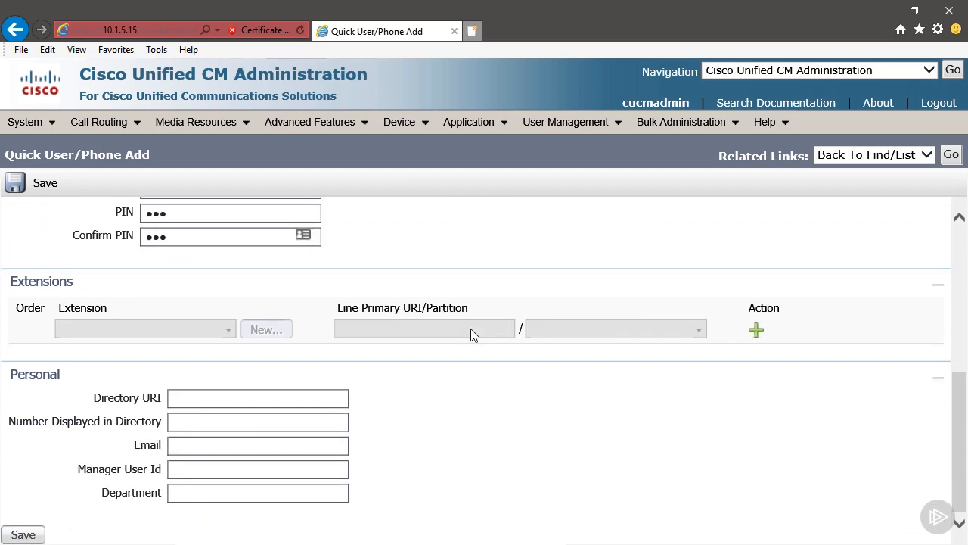
Step: Add new directory number 2002 as an extension using the sample line template with TAG examples
click(756, 330)
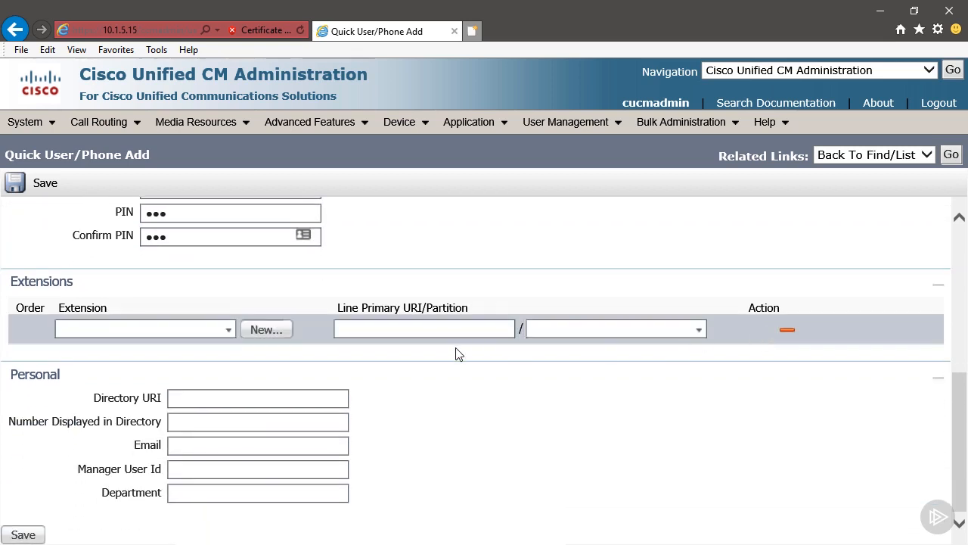
click(265, 331)
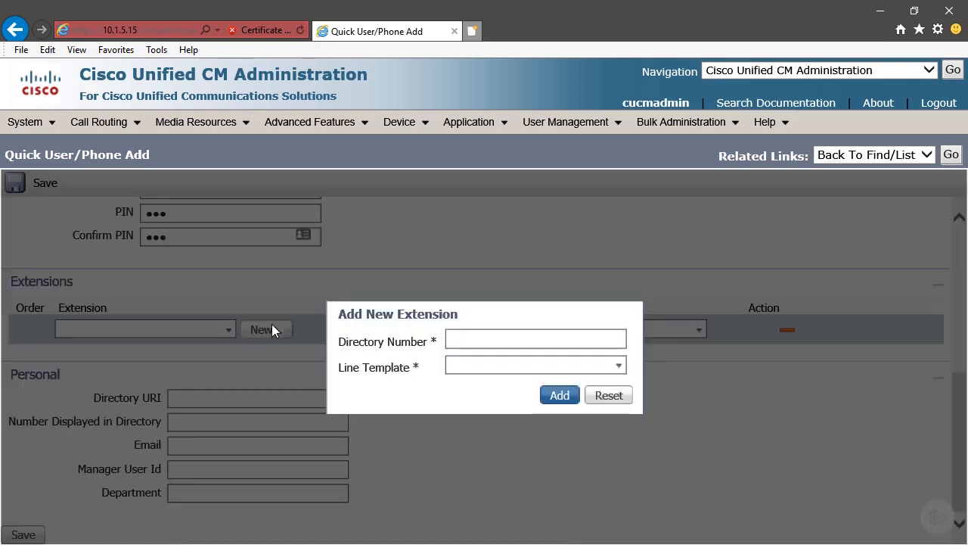
click(464, 340)
text(200)
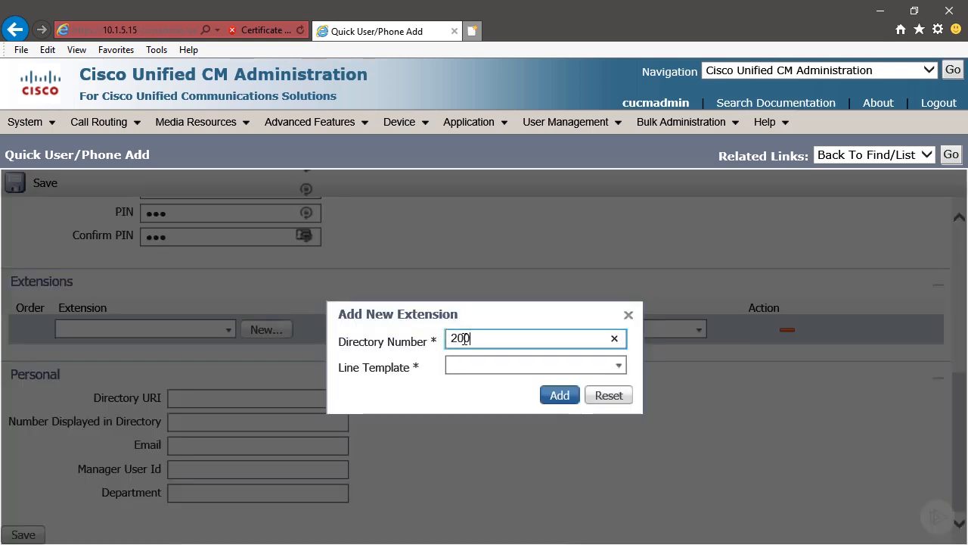
text(2)
click(618, 366)
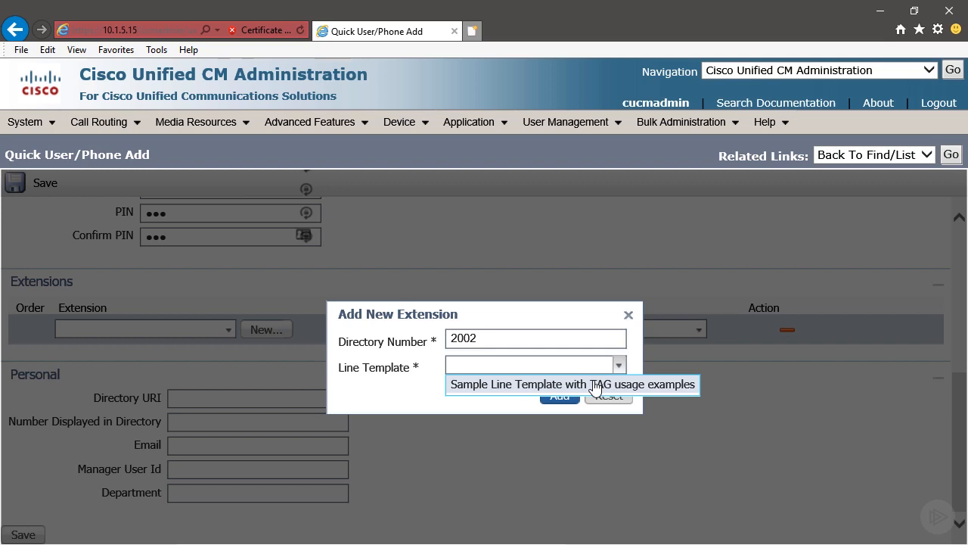
click(596, 386)
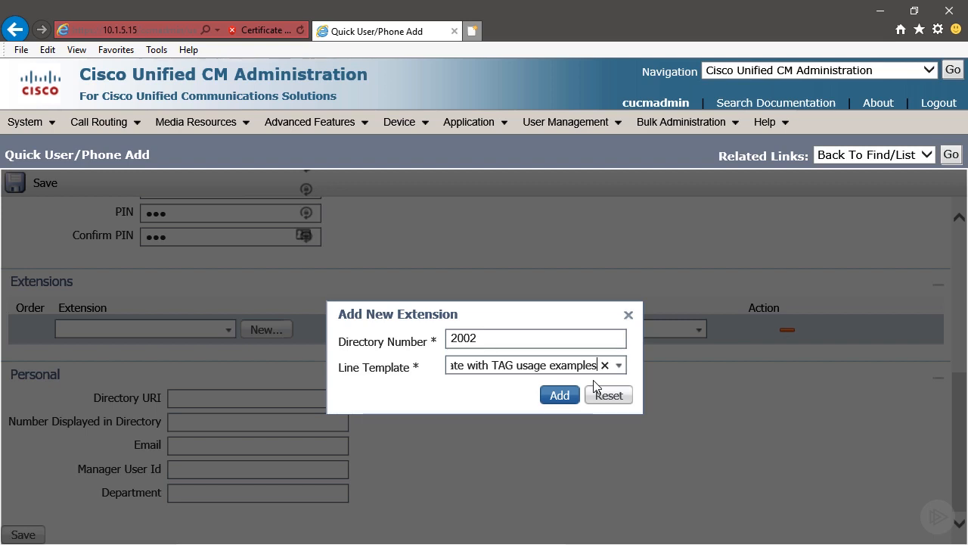
click(560, 397)
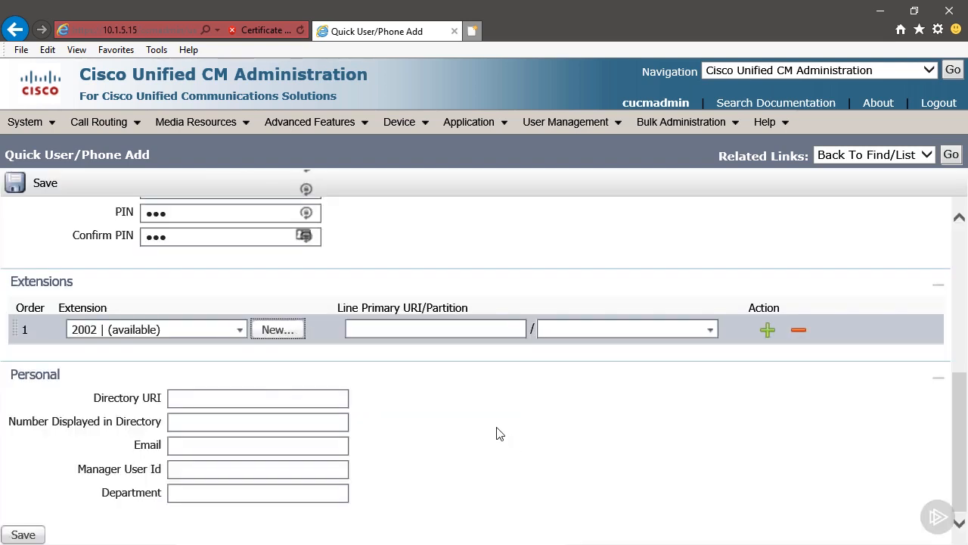
click(215, 394)
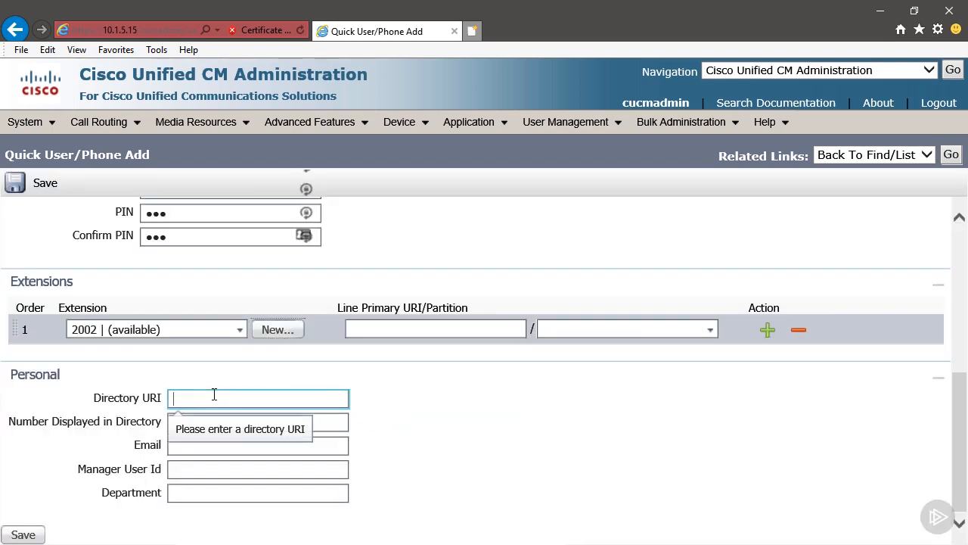
text(owen)
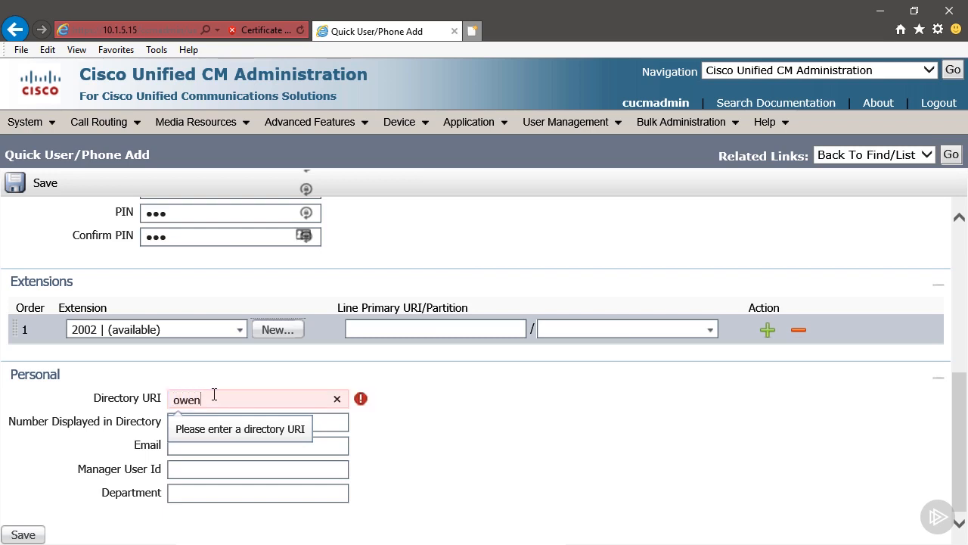
text(@g)
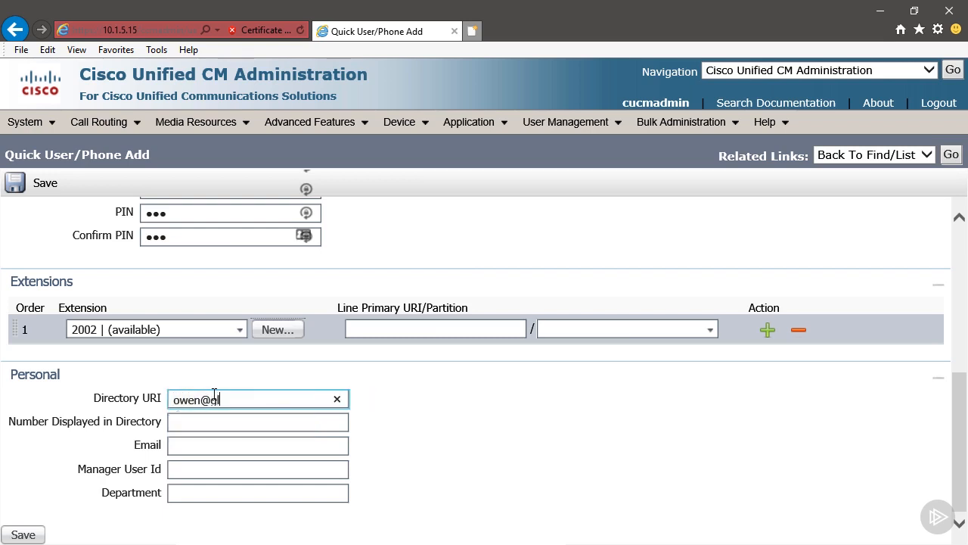
text(lobomantics.com)
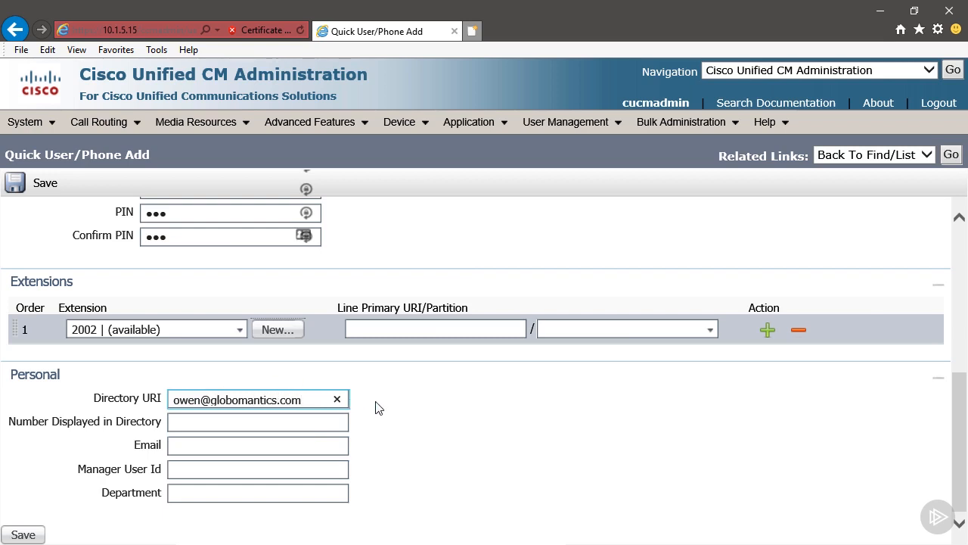
click(461, 419)
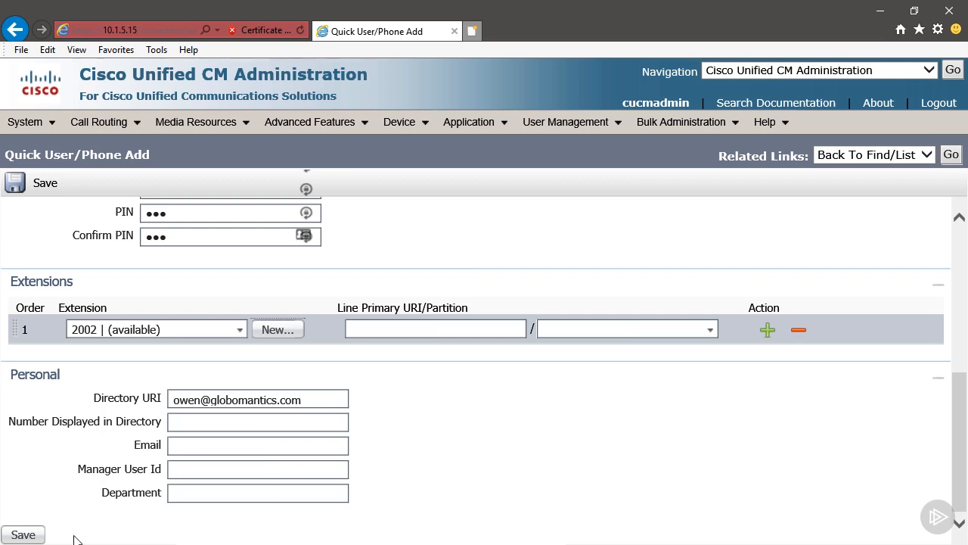
click(36, 534)
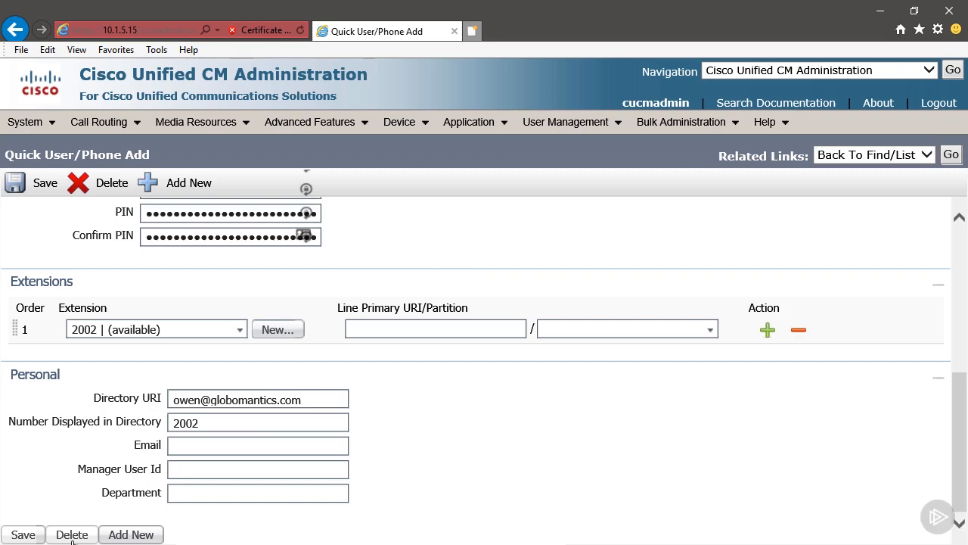
scroll(690, 301, up, 5)
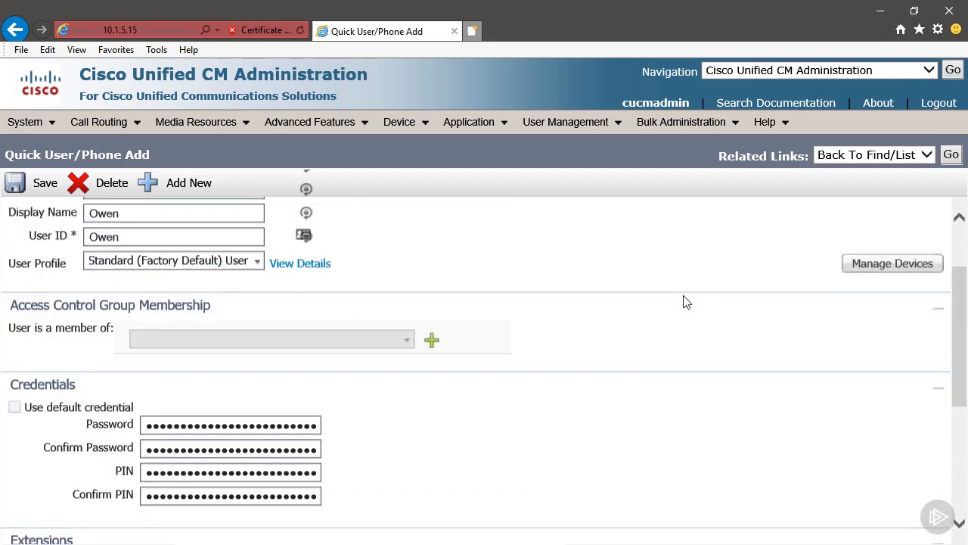
Step: Start a new phone for the user with product type Cisco Unified Client Services Framework
click(883, 366)
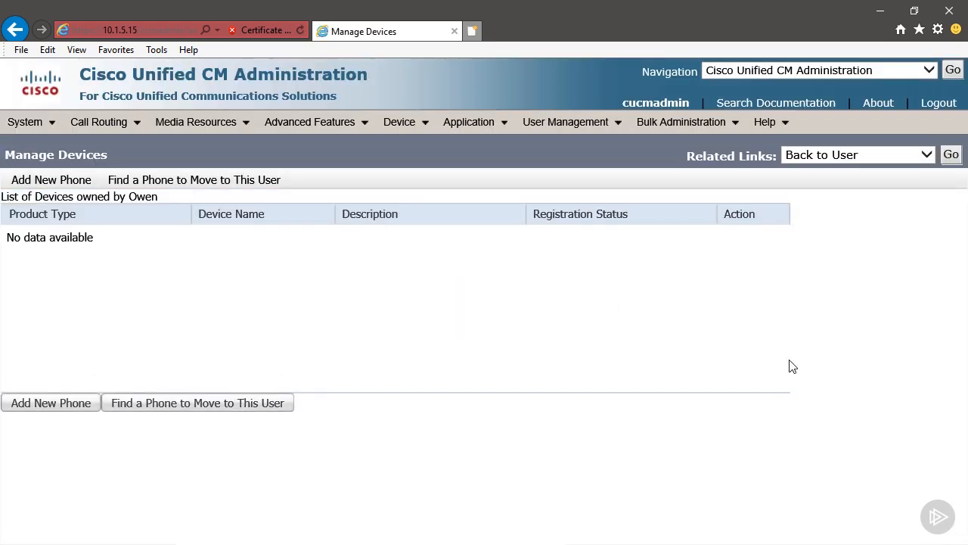
click(51, 404)
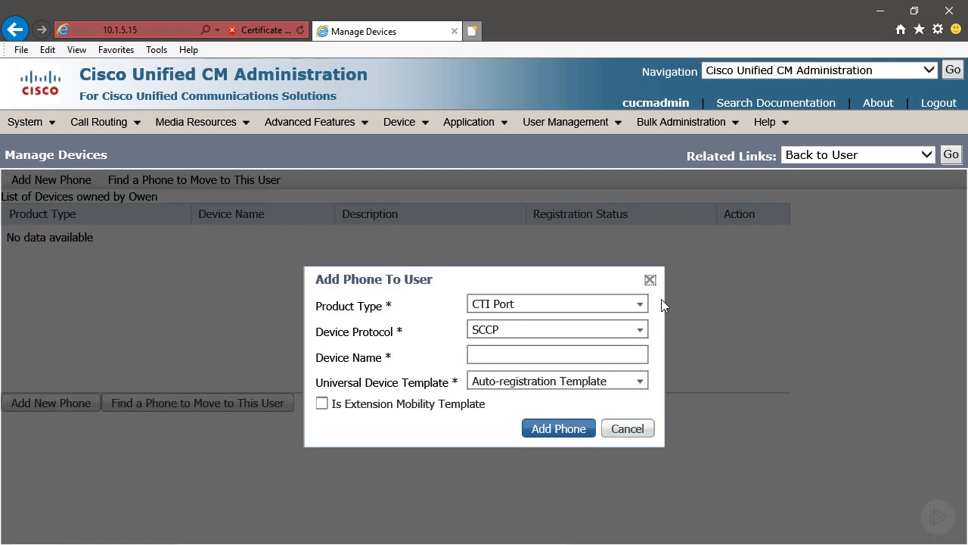
click(642, 307)
scroll(621, 370, down, 6)
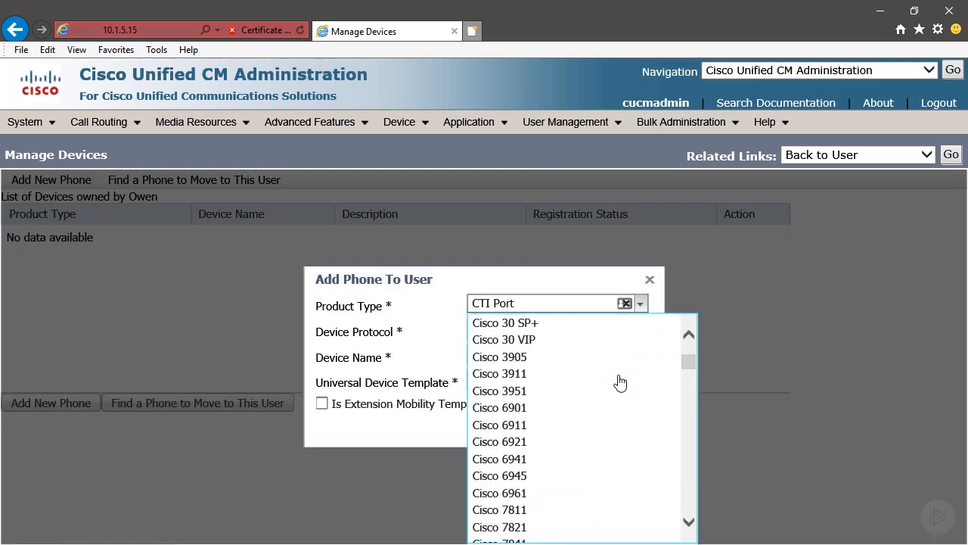
scroll(620, 384, down, 6)
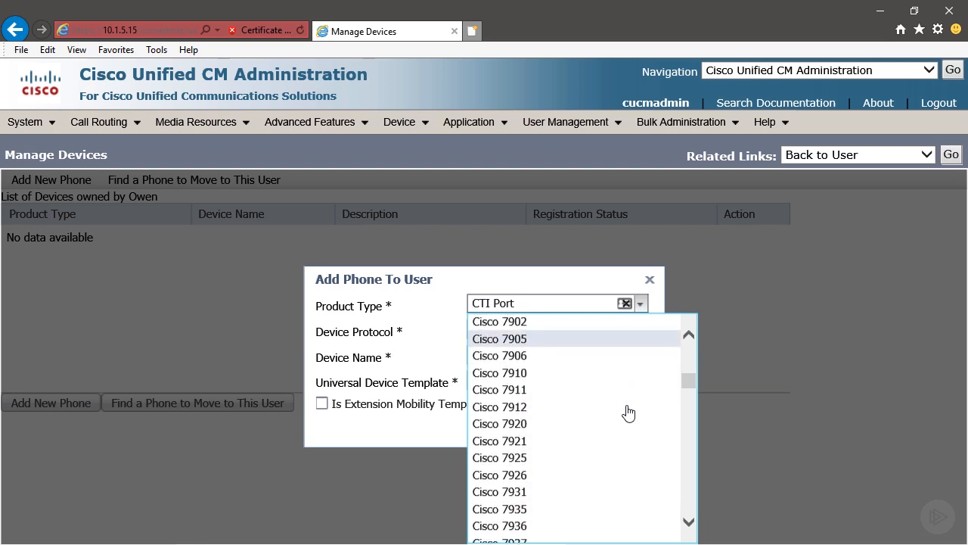
scroll(628, 426, down, 9)
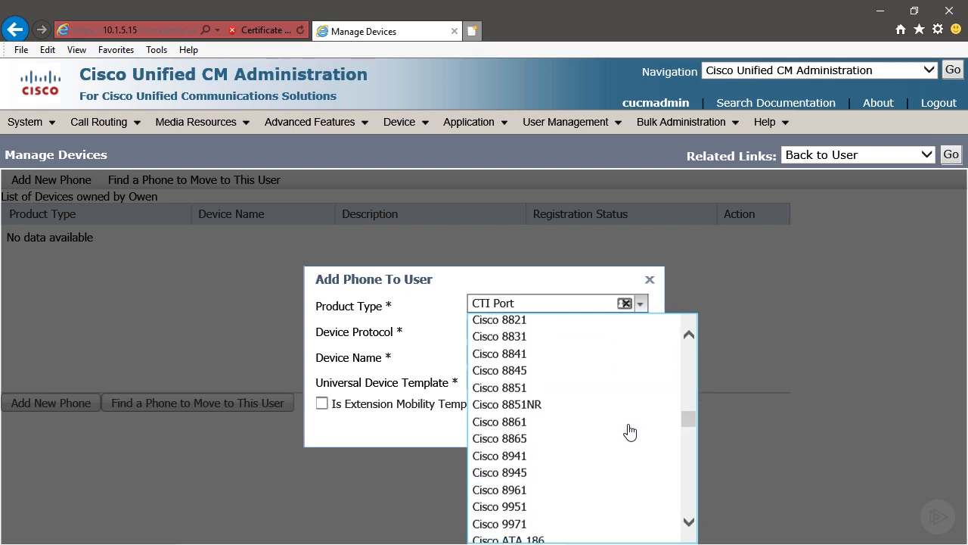
scroll(630, 432, down, 8)
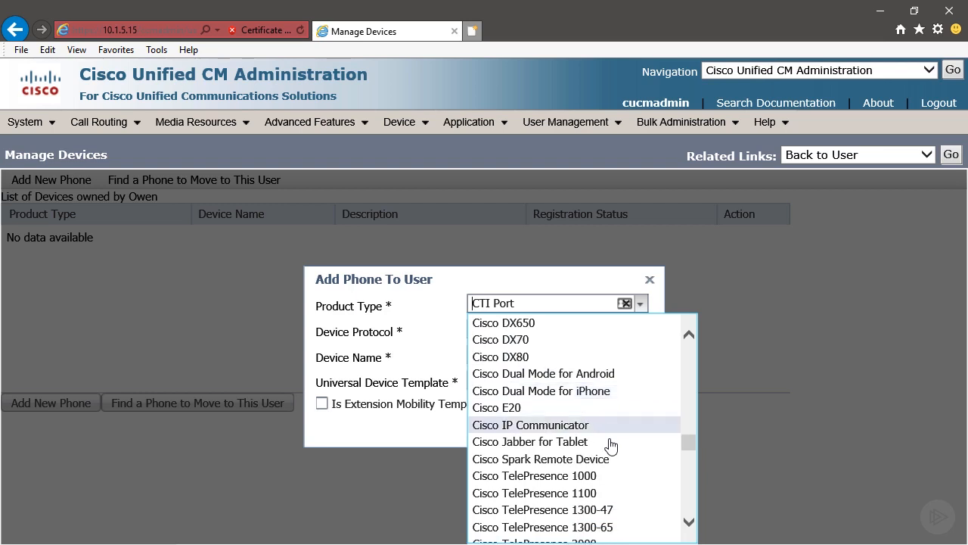
scroll(612, 442, down, 3)
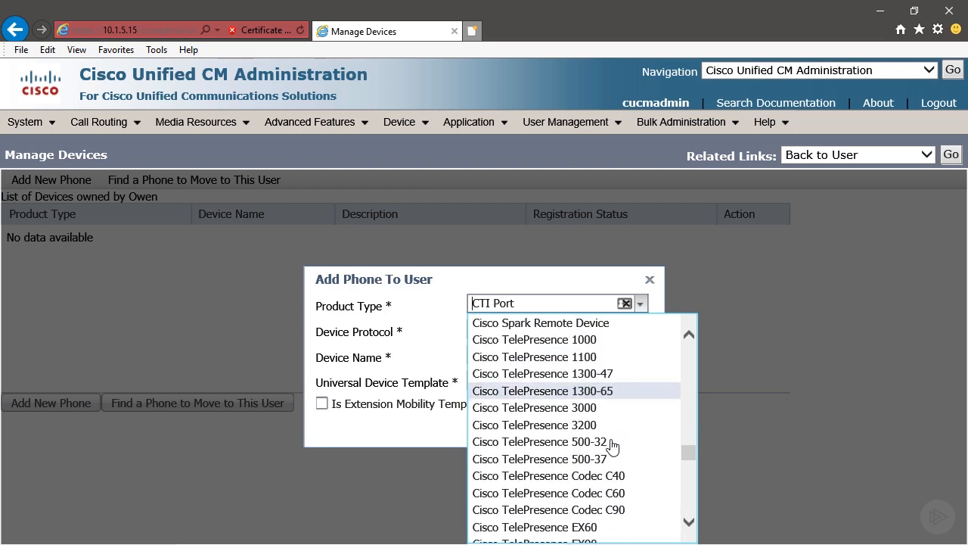
scroll(613, 446, down, 2)
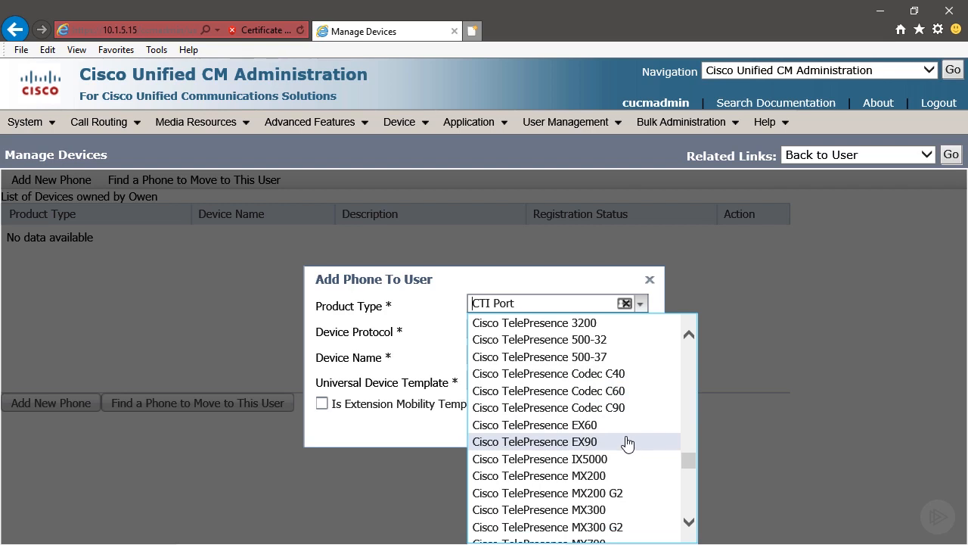
scroll(629, 454, down, 2)
scroll(628, 454, down, 4)
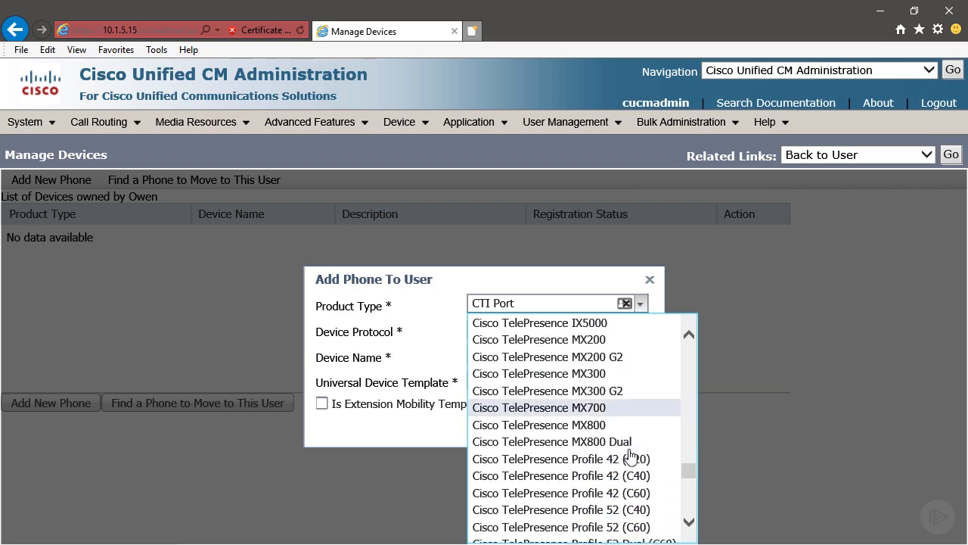
scroll(631, 454, down, 4)
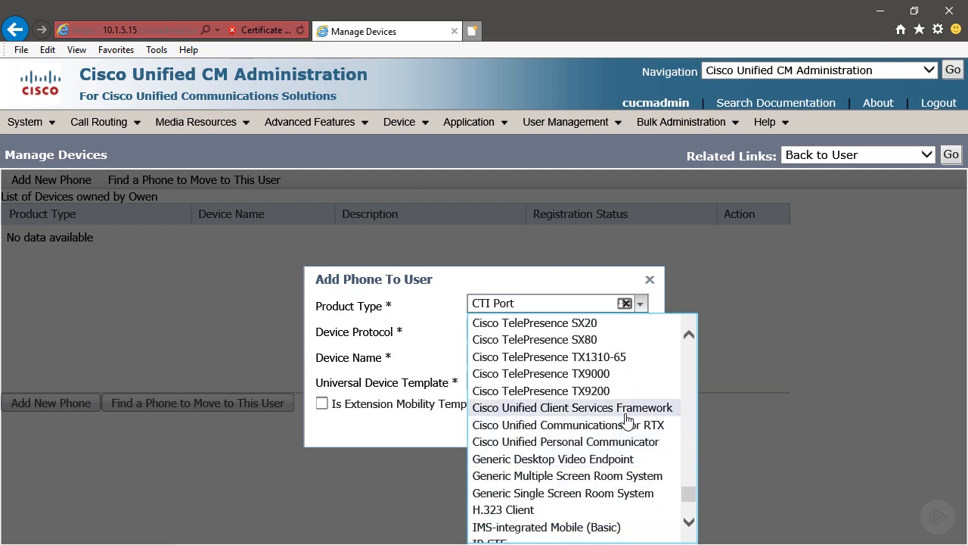
click(621, 409)
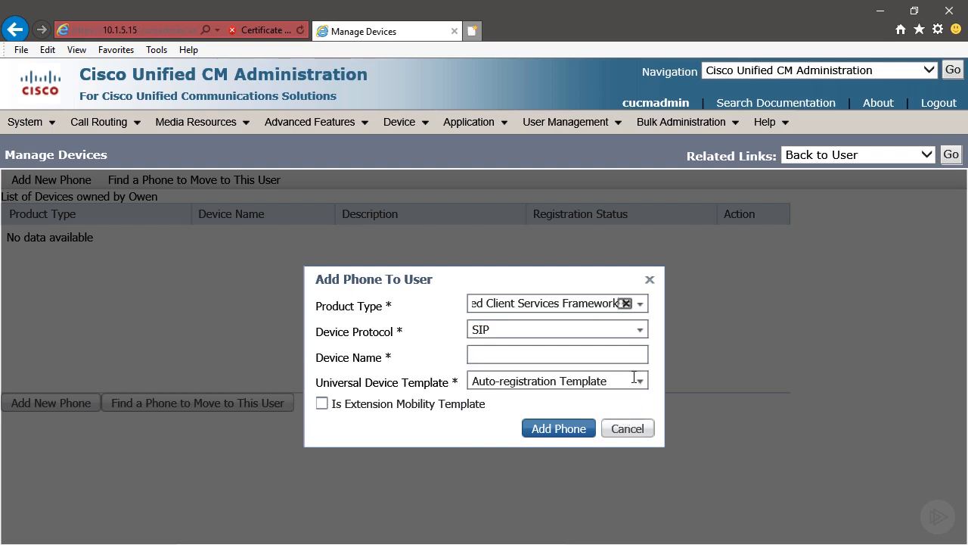
Step: Apply the Sample Device Template with TAG usage examples, name the device CSFJABBER, and add it
click(644, 384)
click(642, 382)
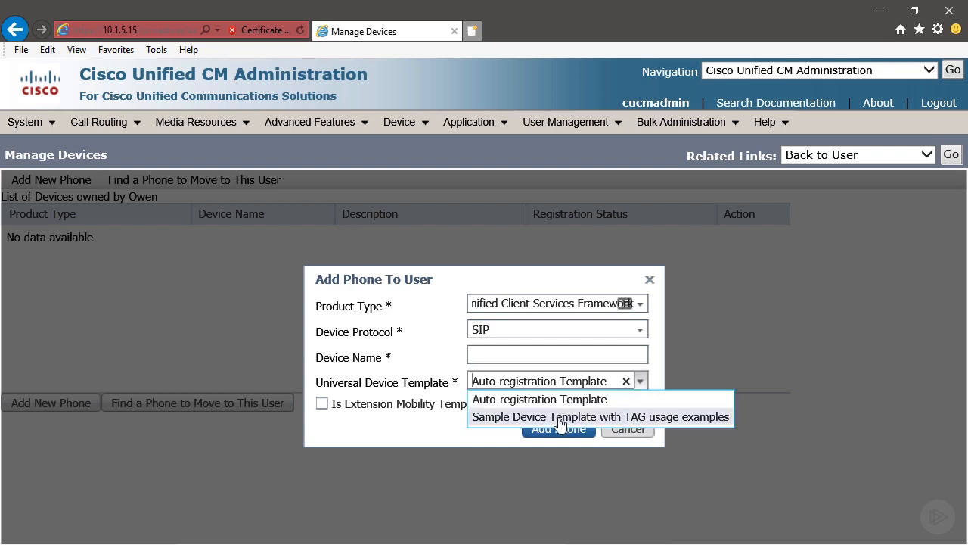
click(560, 416)
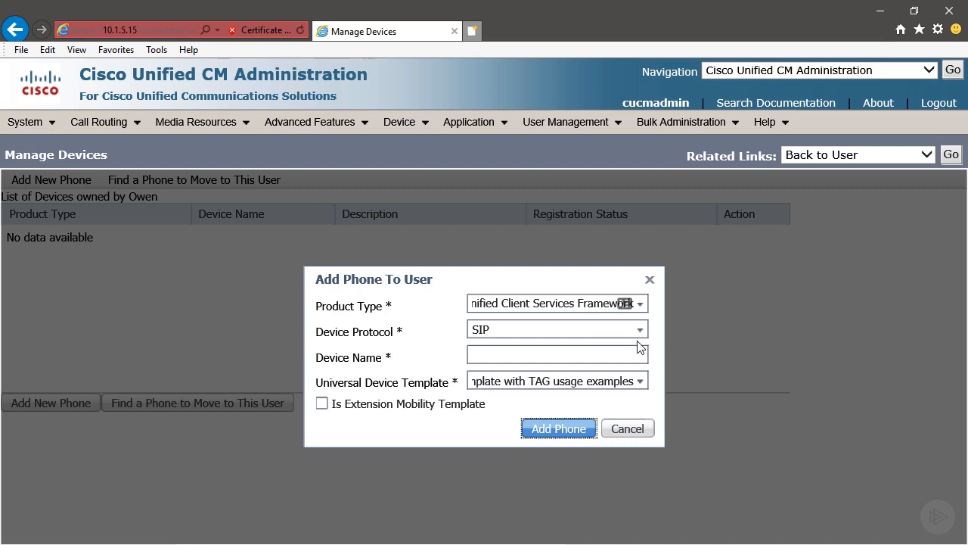
click(604, 356)
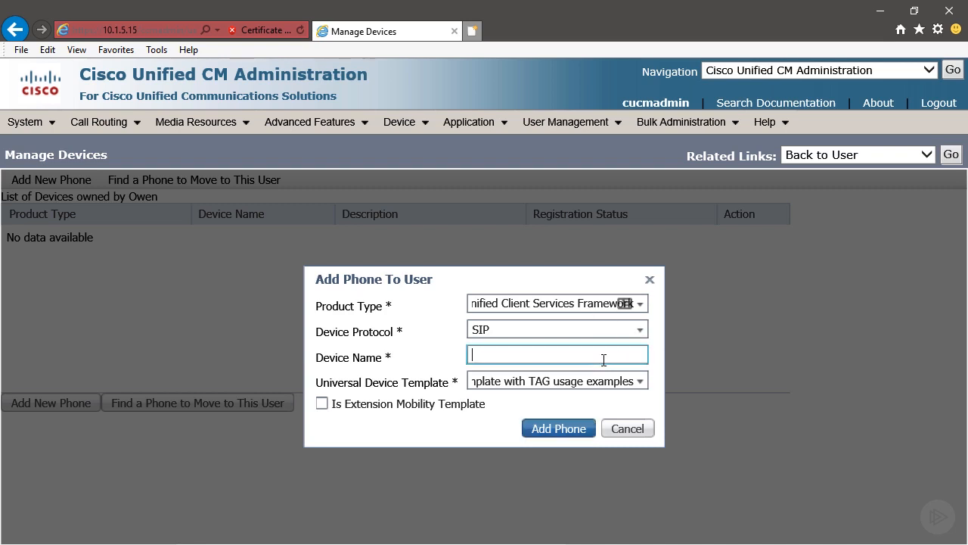
text(CSFJabber)
click(575, 430)
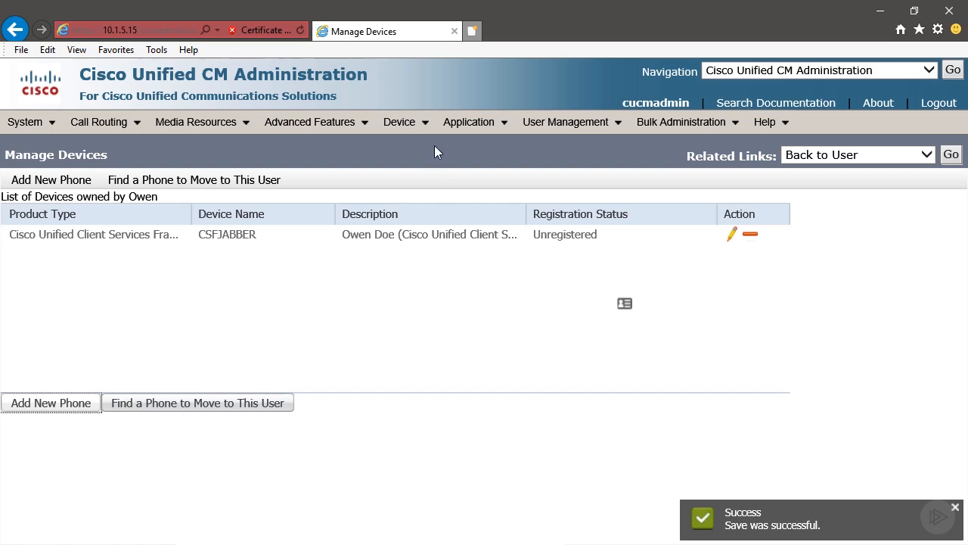
Step: Search Device > Phone to list the single unregistered SIP phone CSFJABBER
mouse_move(400, 122)
click(417, 214)
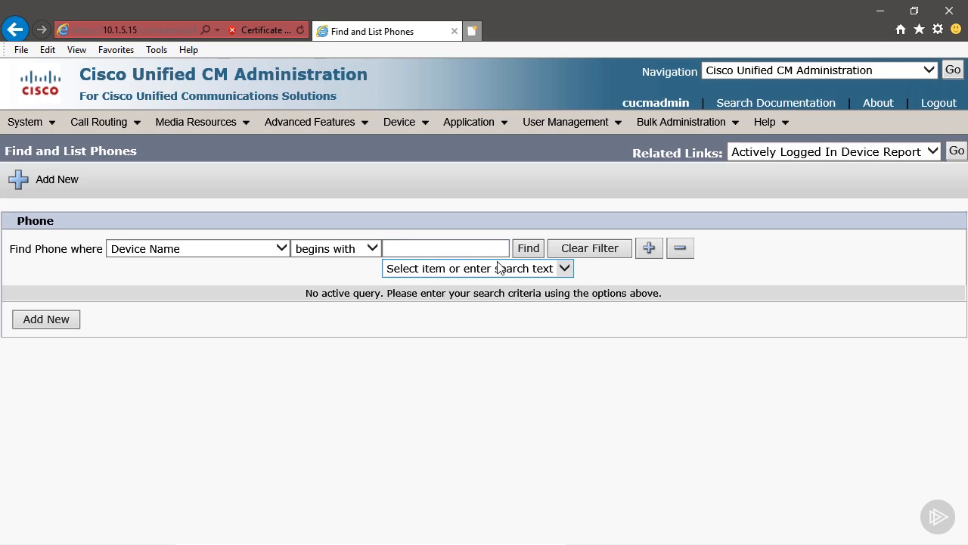
click(531, 251)
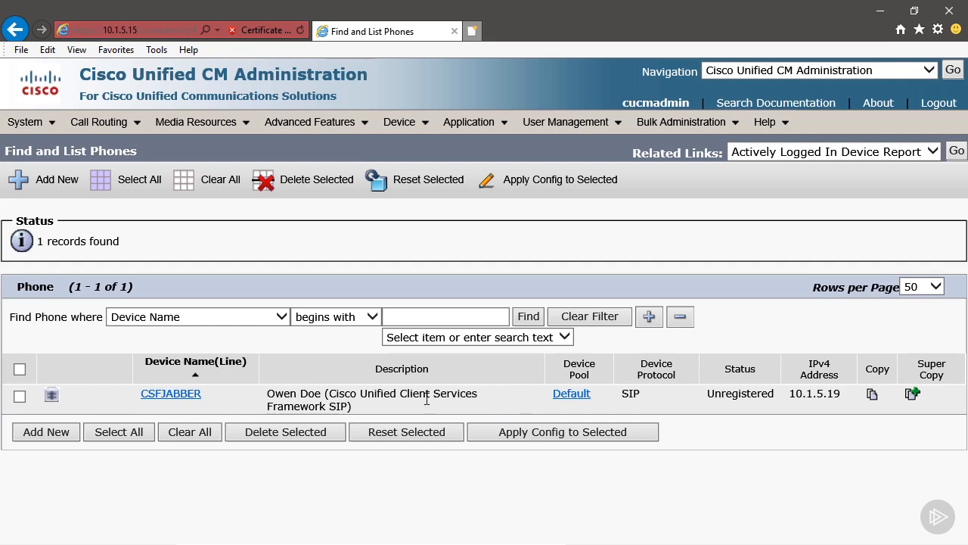
Step: Open the CSFJABBER phone configuration and review its settings
click(173, 398)
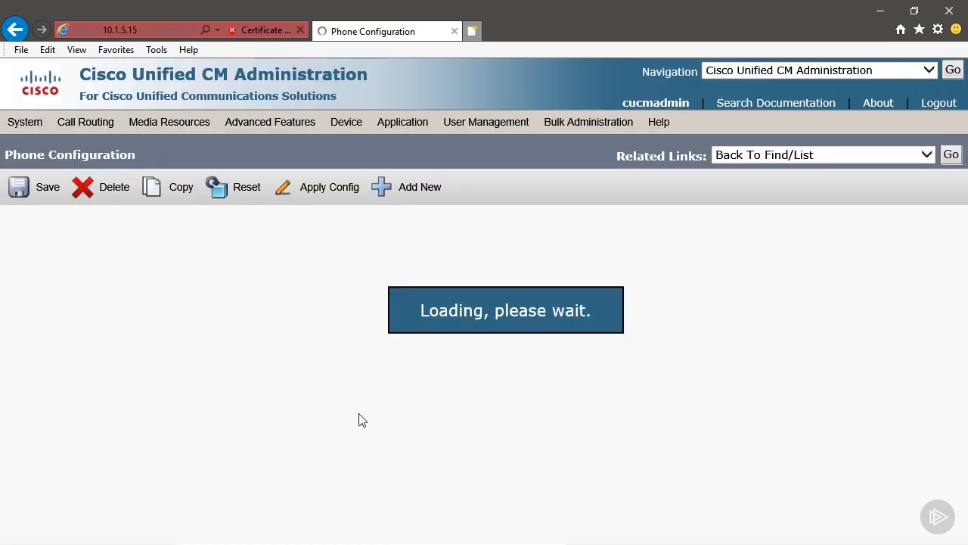
scroll(438, 426, down, 5)
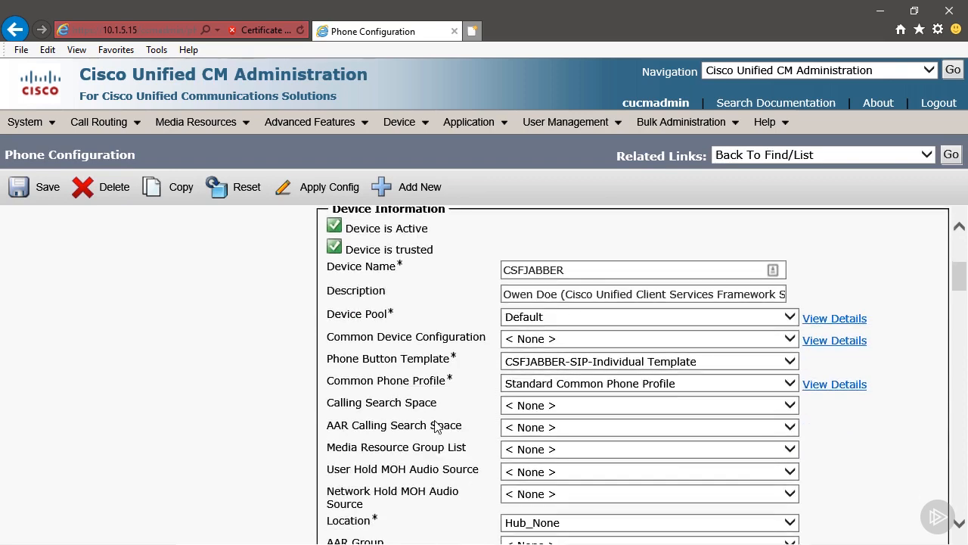
scroll(437, 426, down, 5)
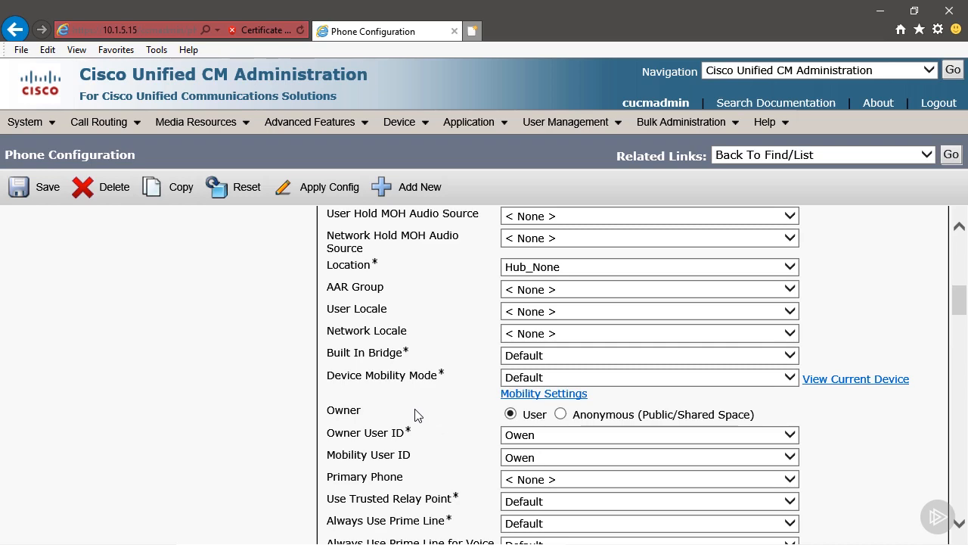
scroll(415, 415, up, 10)
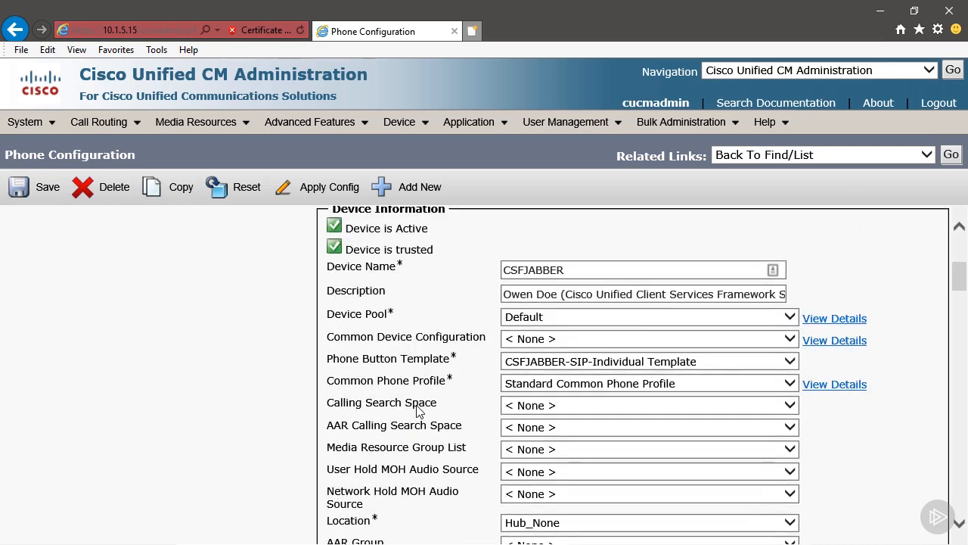
scroll(417, 407, up, 2)
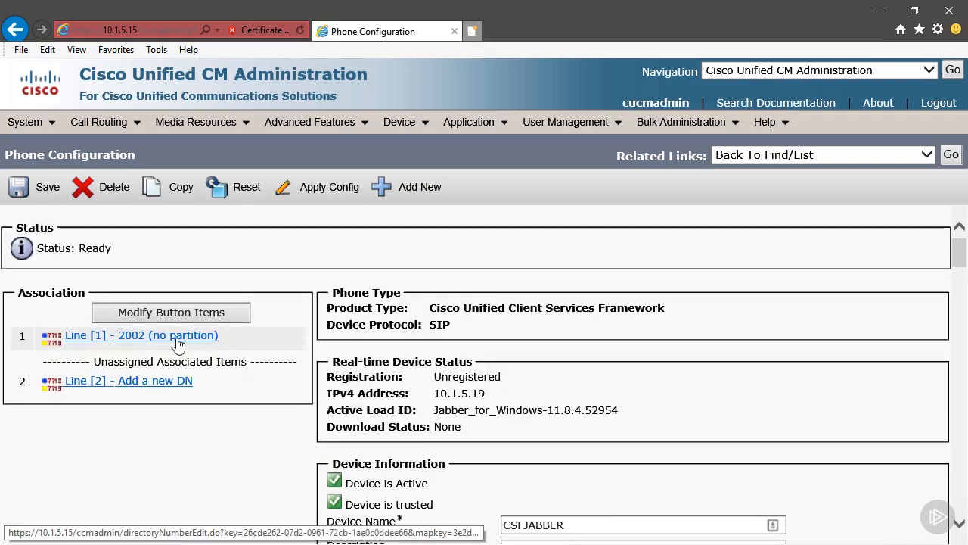
Step: Open line 2002 and check the Users Associated with Line section
click(136, 332)
scroll(566, 437, down, 15)
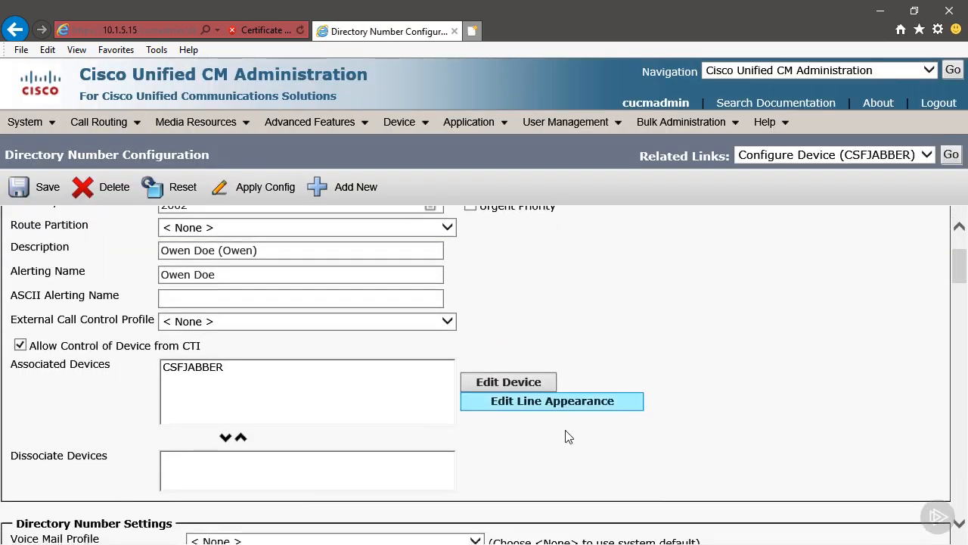
scroll(615, 432, down, 15)
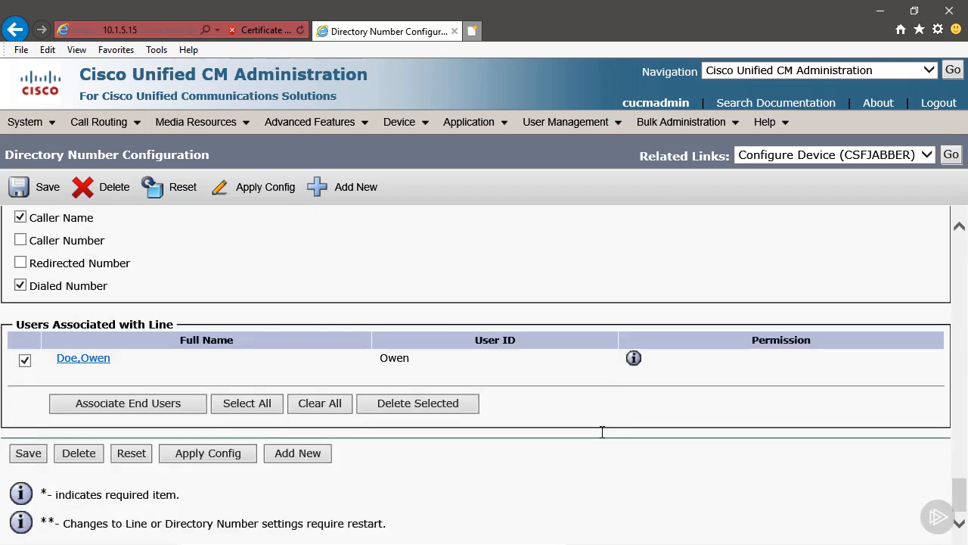
mouse_move(579, 125)
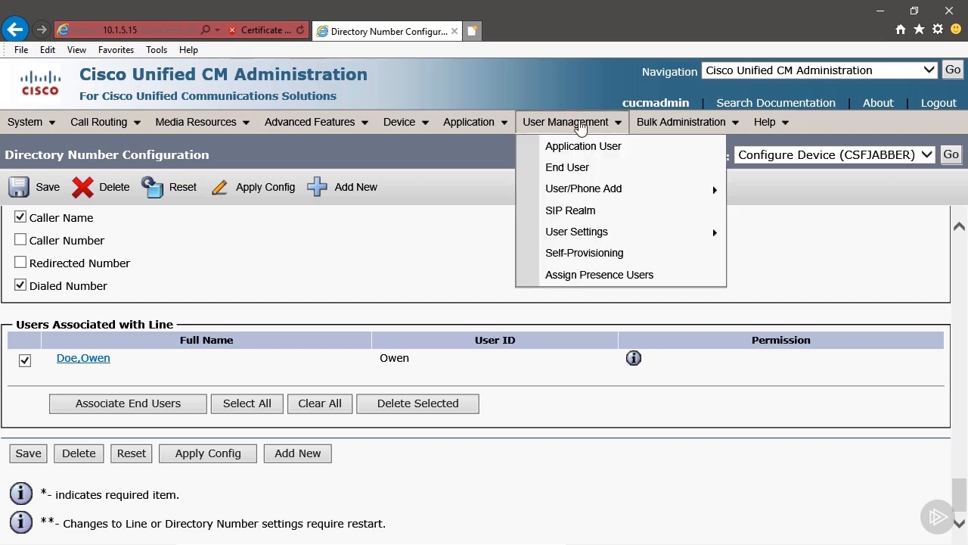
click(573, 169)
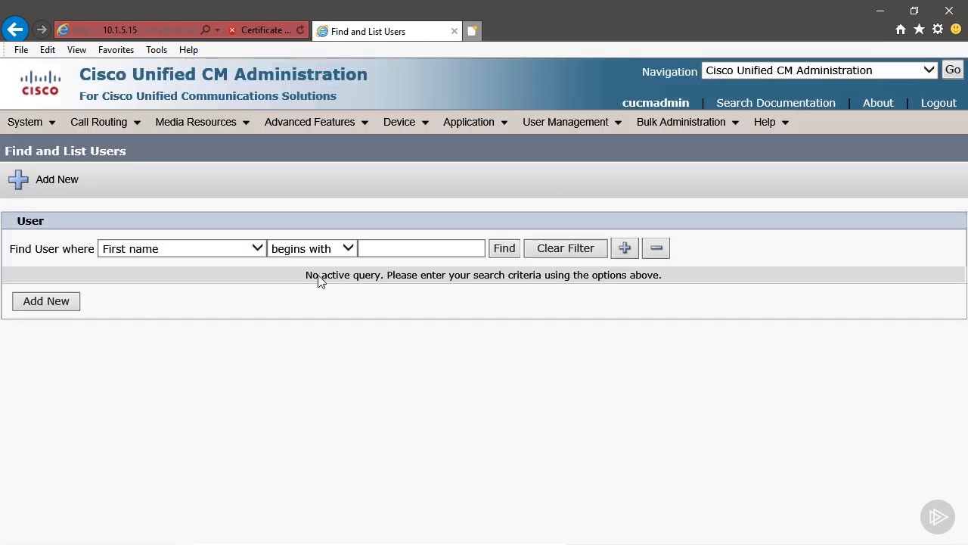
click(505, 250)
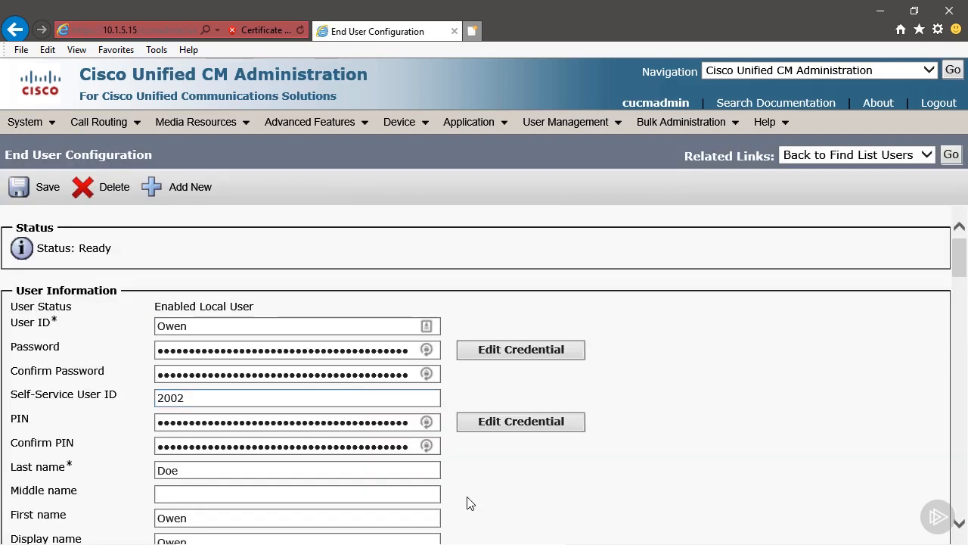
scroll(480, 496, down, 8)
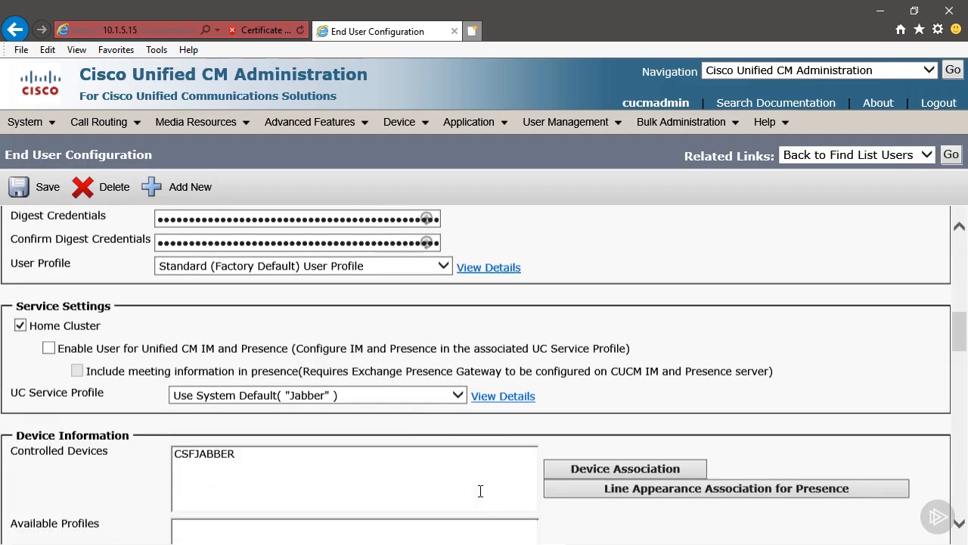
scroll(700, 334, down, 5)
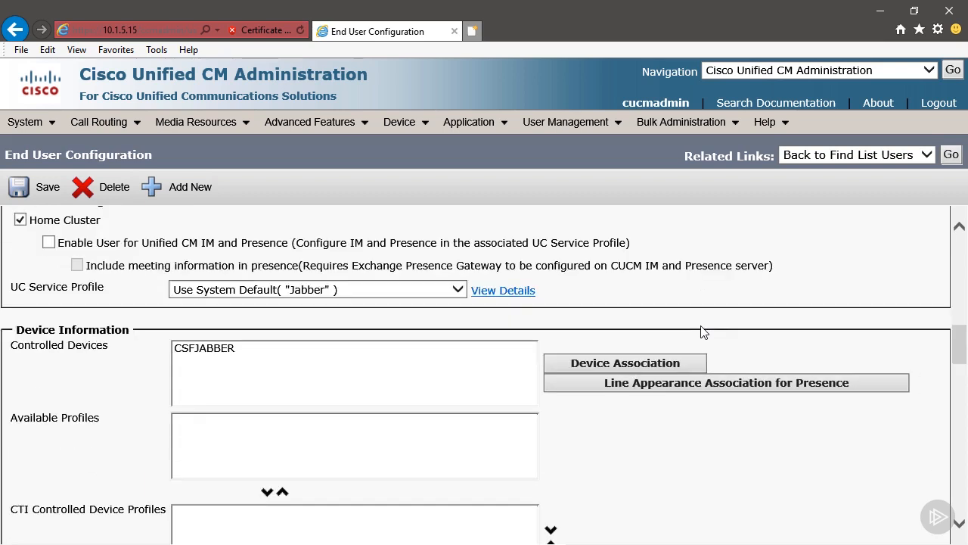
scroll(700, 335, down, 4)
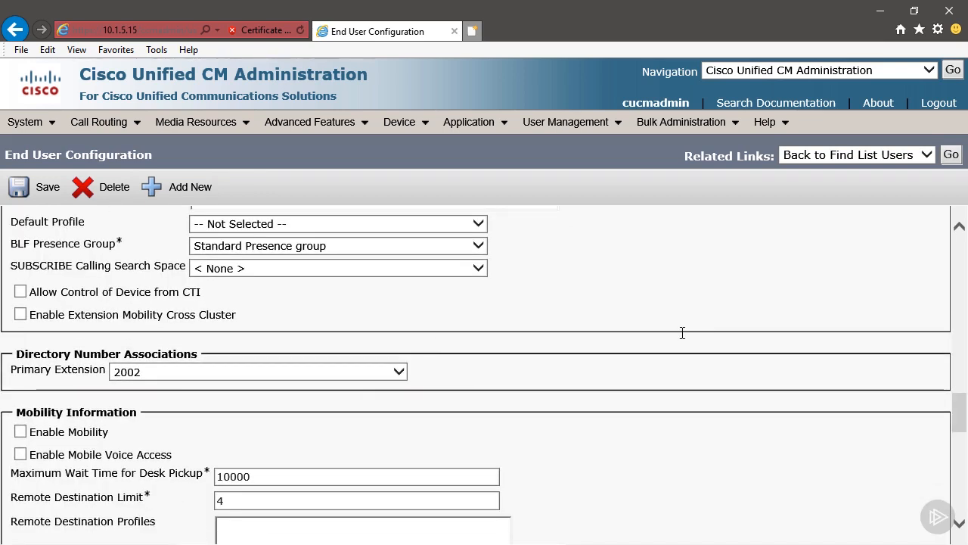
scroll(683, 332, up, 5)
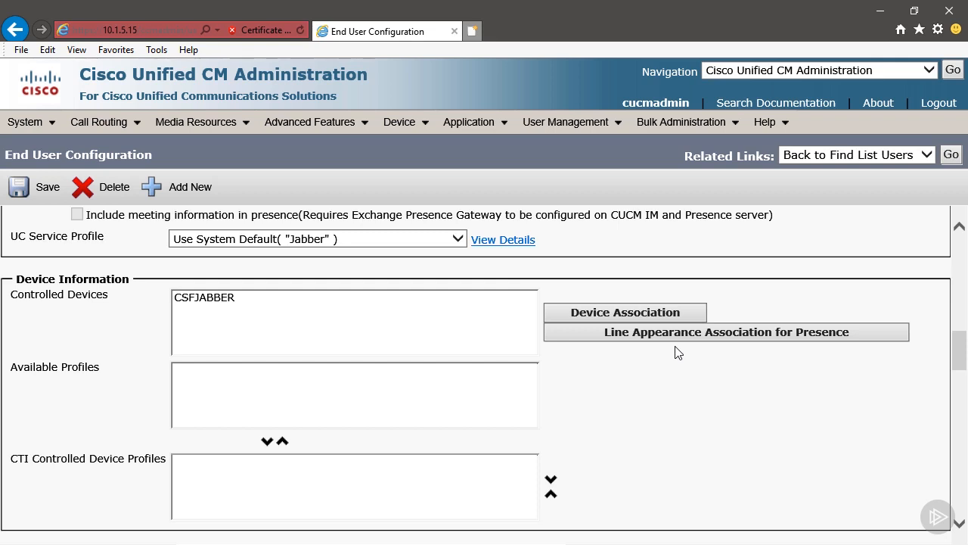
scroll(677, 353, up, 3)
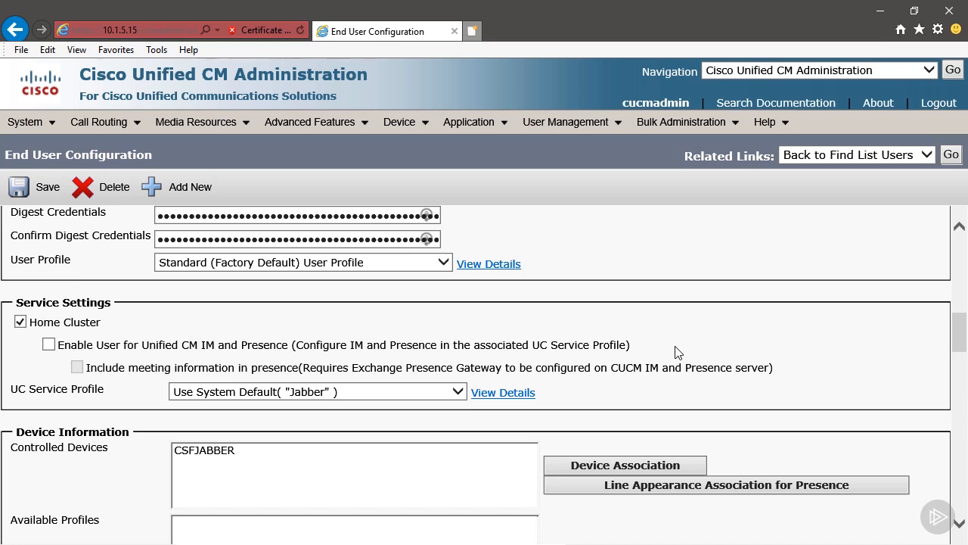
Step: Check Enable User for Unified CM IM and Presence, set UC Service Profile to Jabber, and save
click(75, 345)
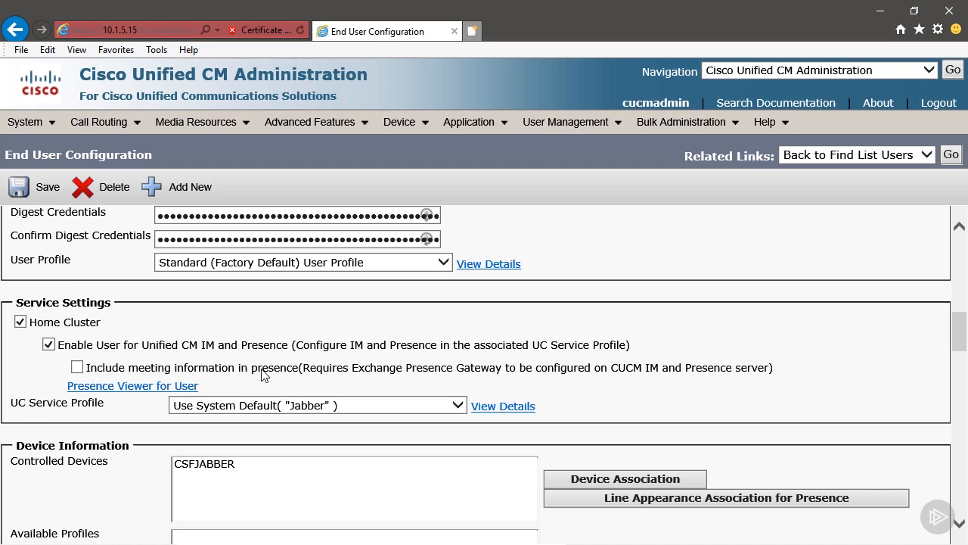
click(243, 417)
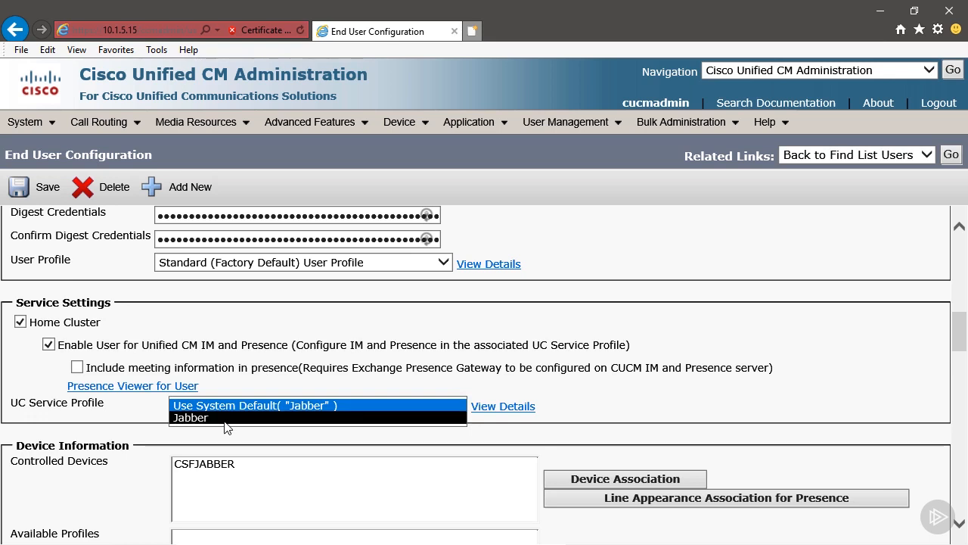
click(225, 418)
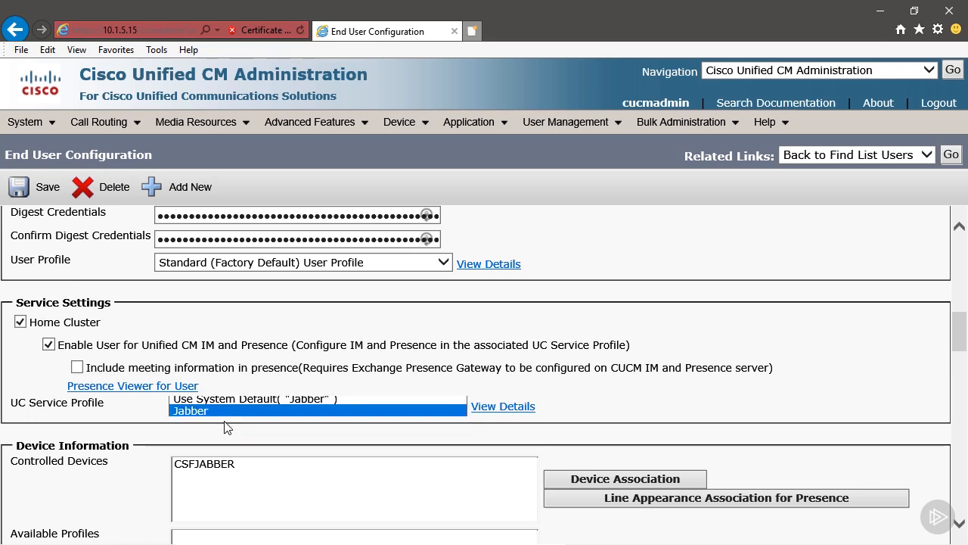
click(292, 360)
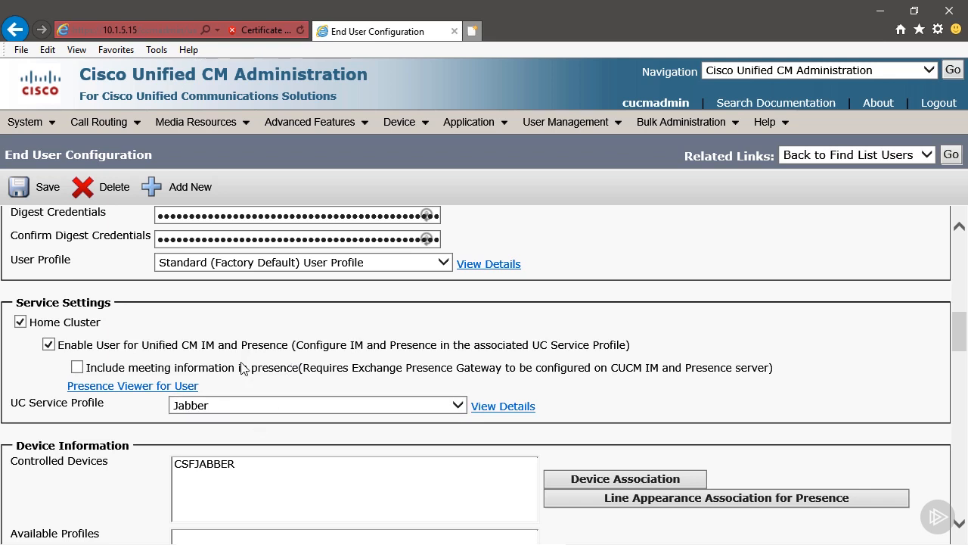
click(47, 186)
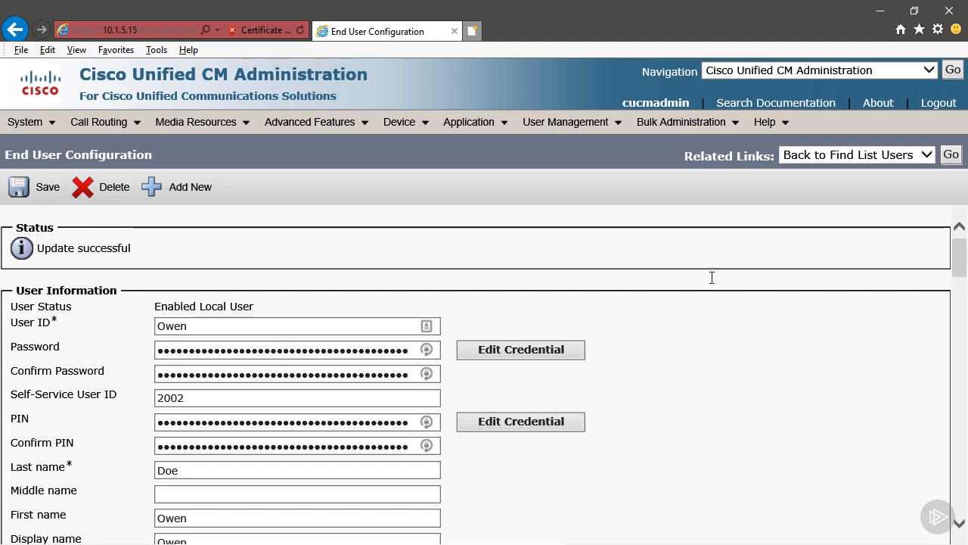
Step: Find all service profiles under User Management > User Settings > Service Profile and open Jabber
mouse_move(593, 131)
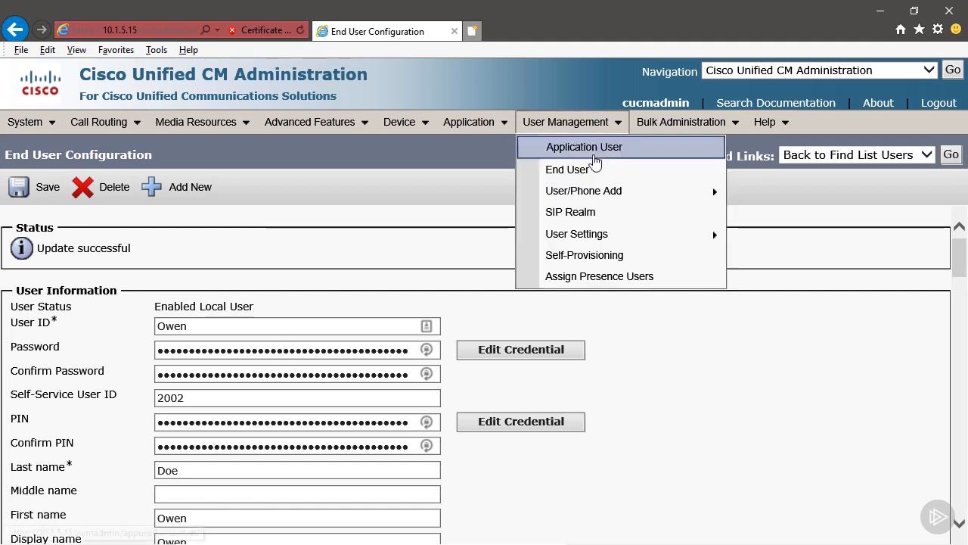
mouse_move(597, 186)
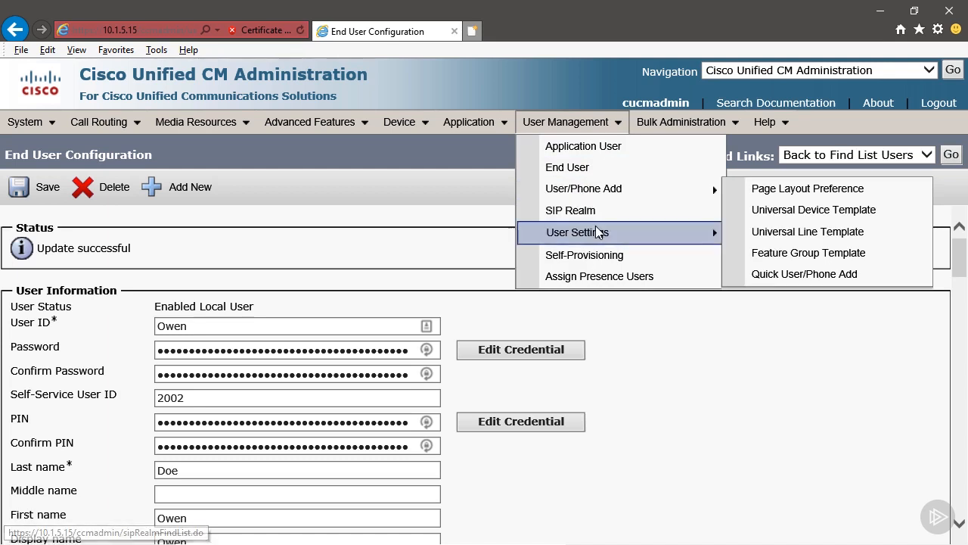
mouse_move(600, 229)
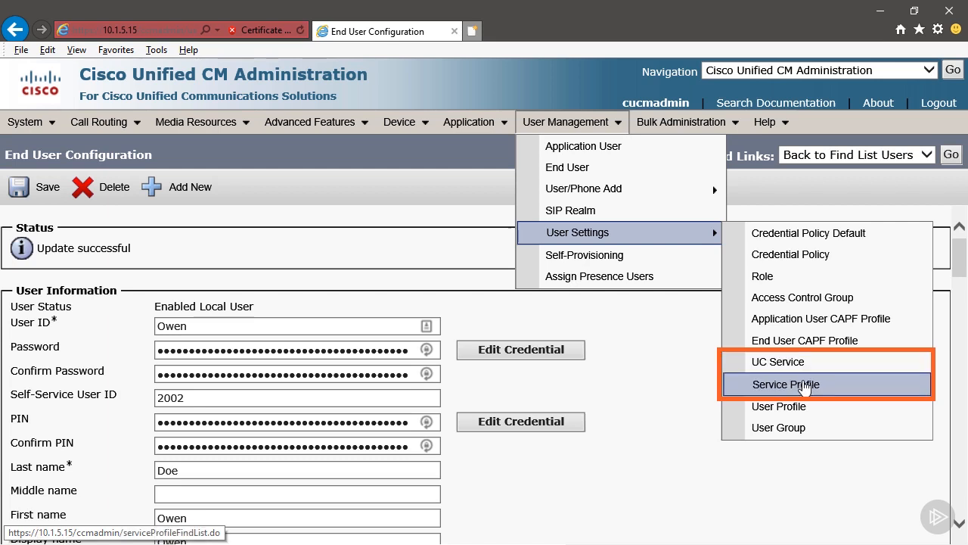
click(804, 387)
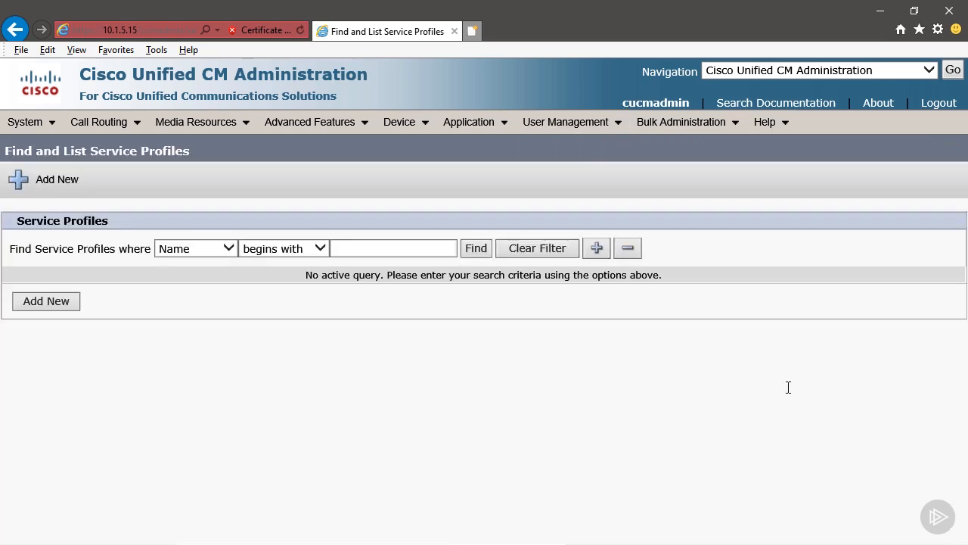
click(477, 250)
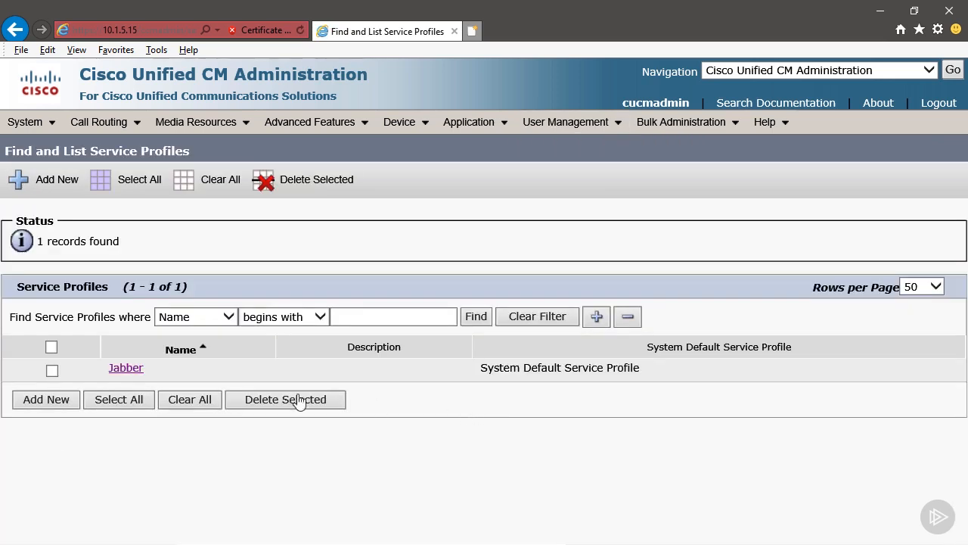
click(123, 369)
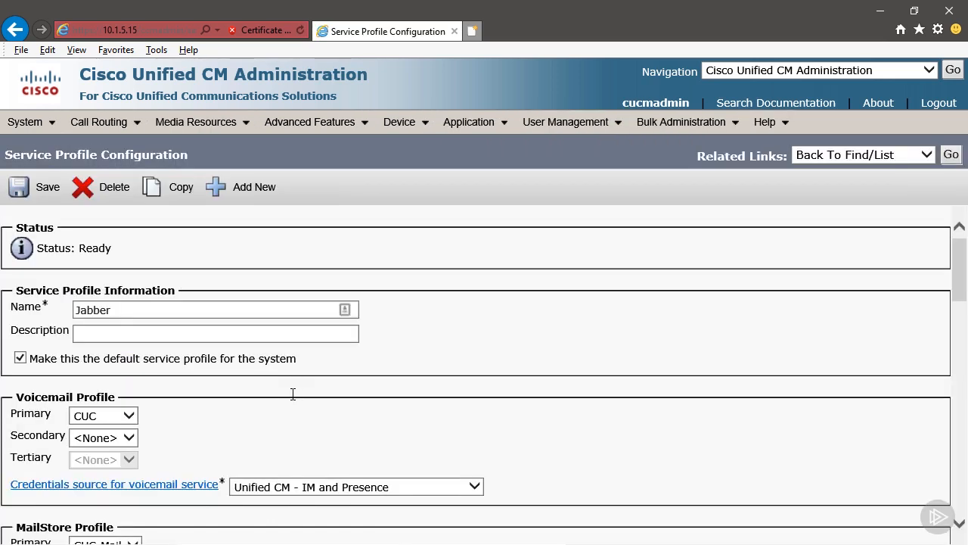
scroll(293, 393, down, 3)
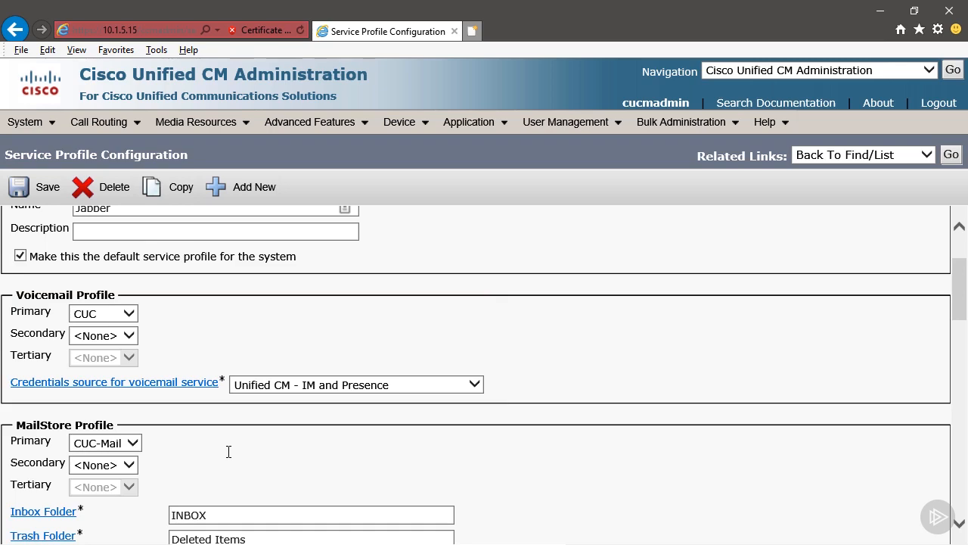
scroll(228, 452, down, 3)
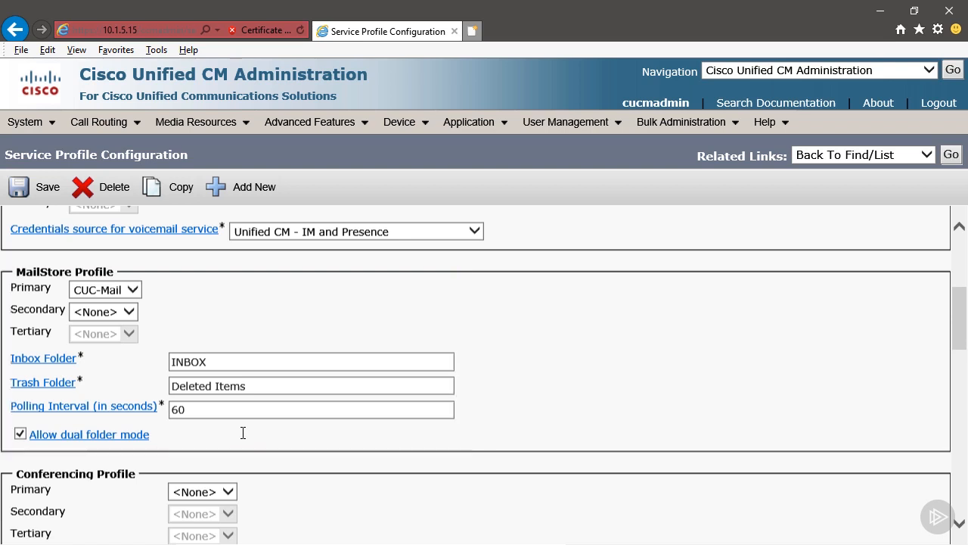
scroll(243, 431, down, 4)
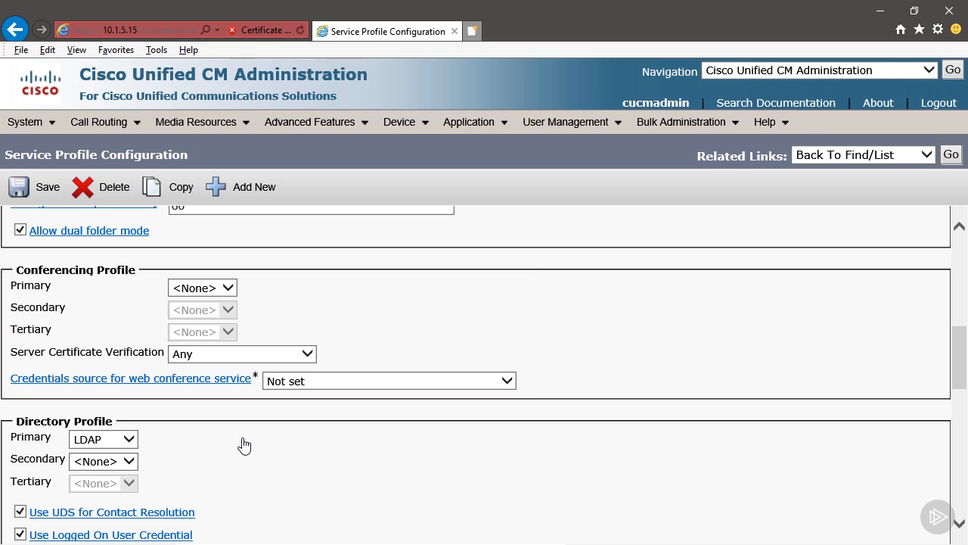
scroll(243, 443, down, 3)
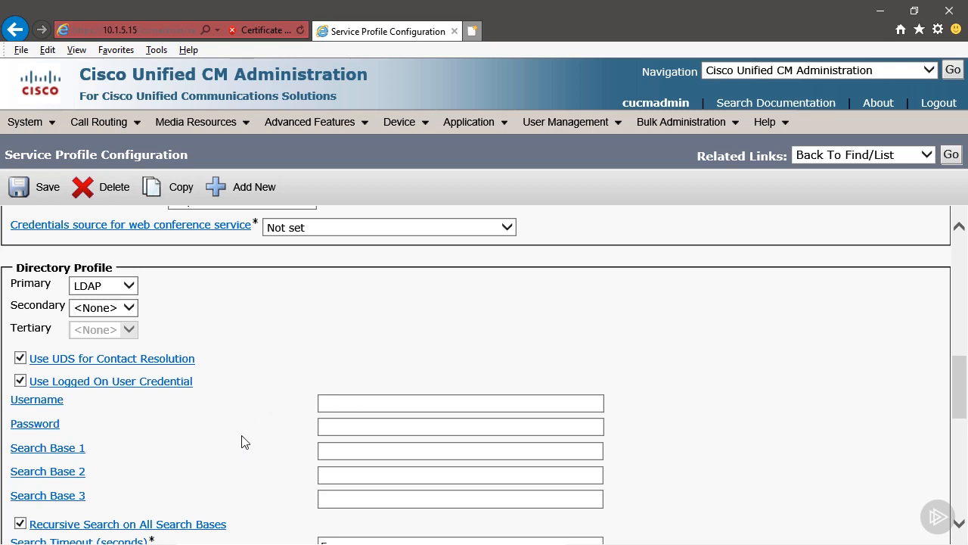
scroll(243, 441, down, 3)
scroll(240, 434, down, 2)
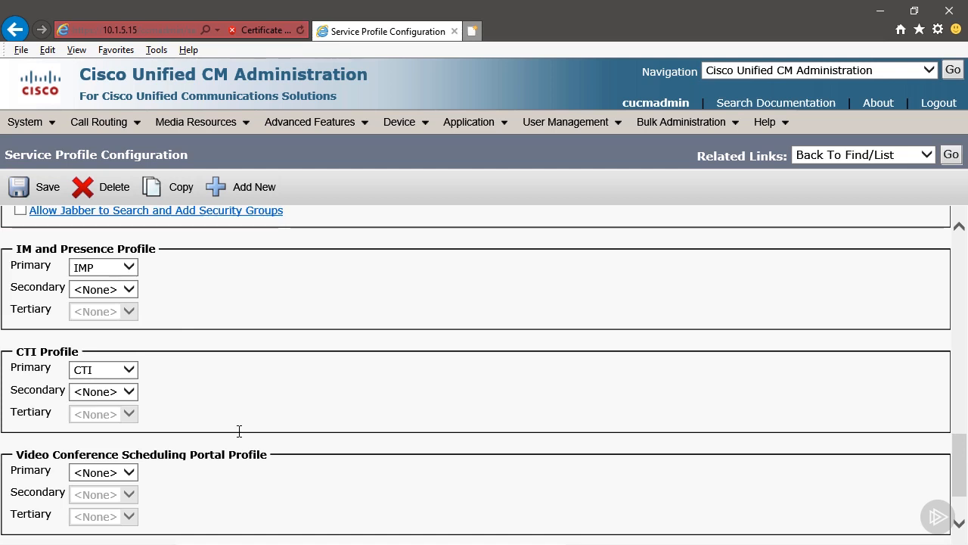
scroll(239, 435, down, 1)
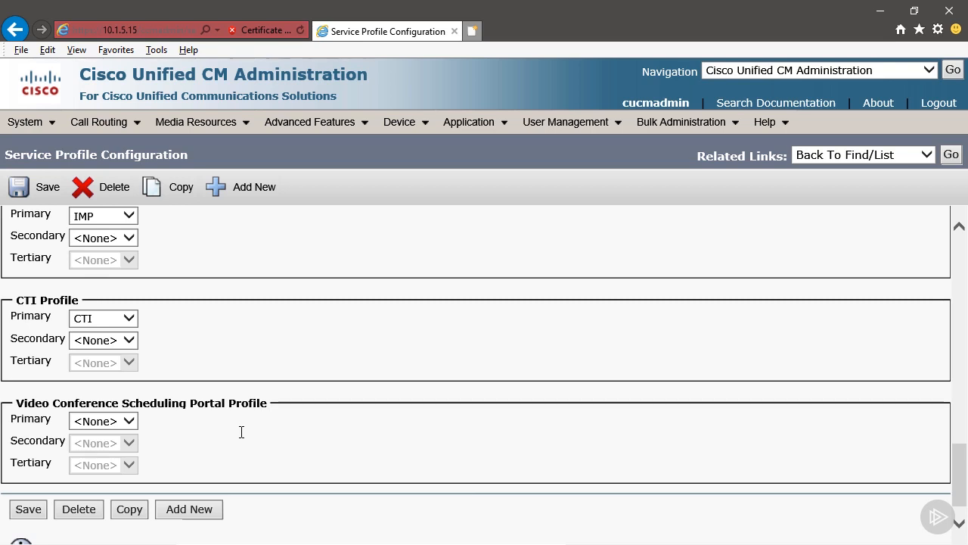
scroll(242, 432, up, 1)
scroll(241, 431, up, 8)
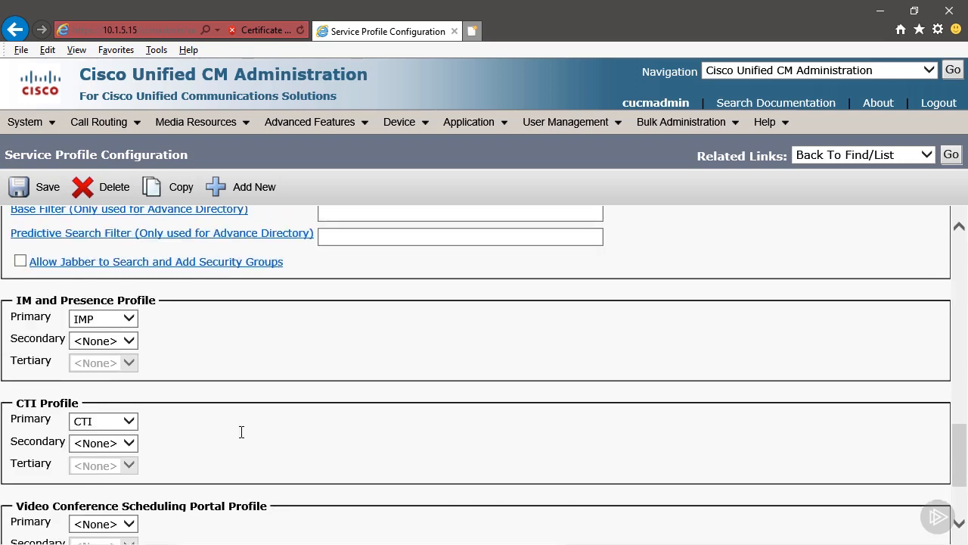
scroll(594, 212, up, 3)
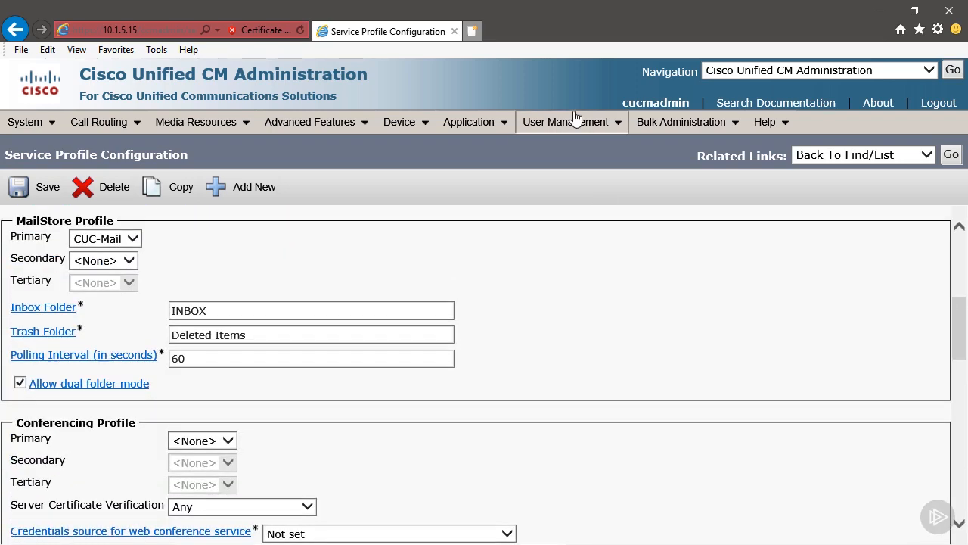
Step: Run Find under User Management > User Settings > UC Service to list CTI, CUC, CUC-Mail, IMP and LDAP
mouse_move(579, 122)
mouse_move(641, 237)
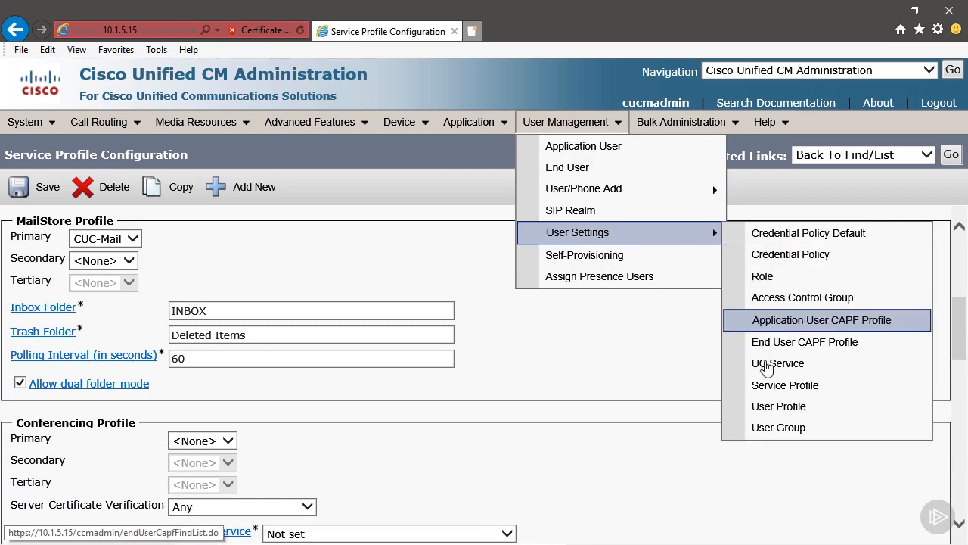
click(772, 365)
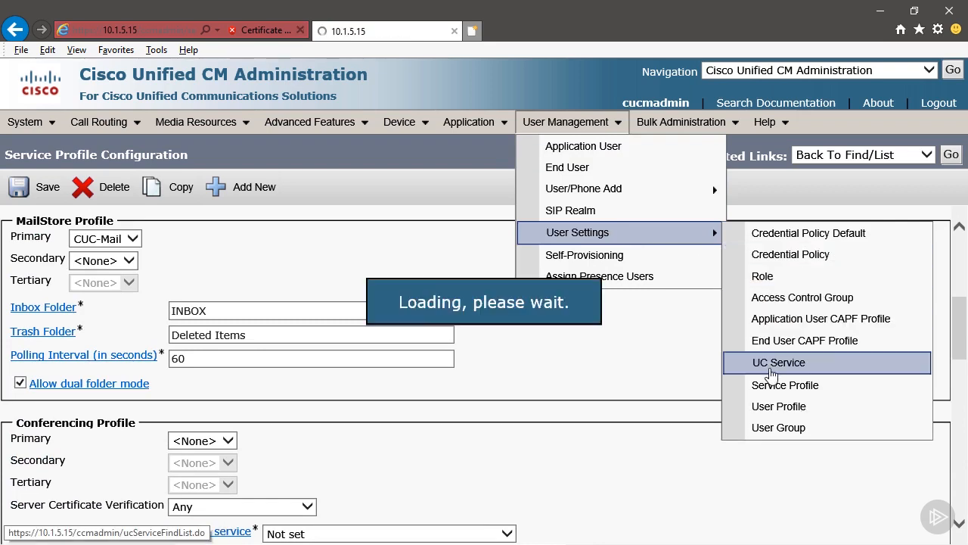
click(514, 249)
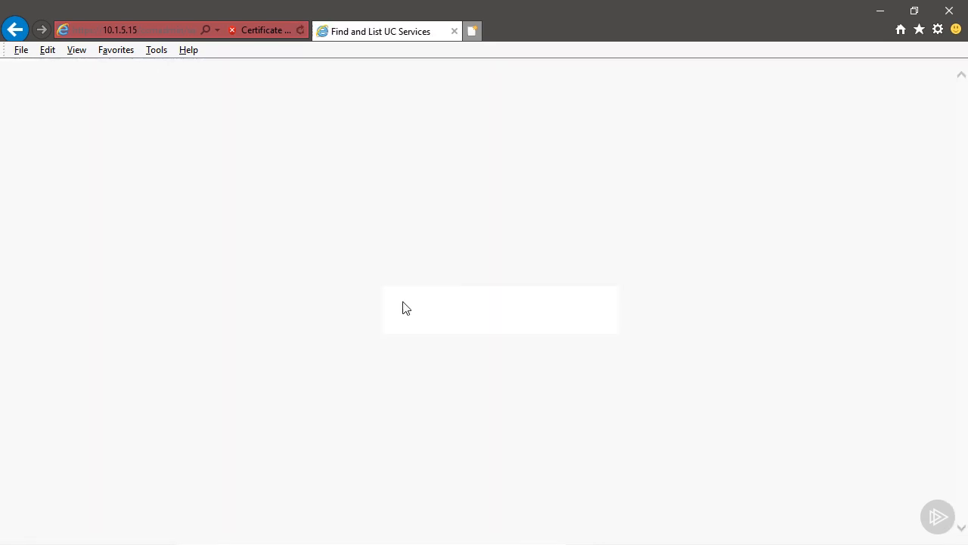